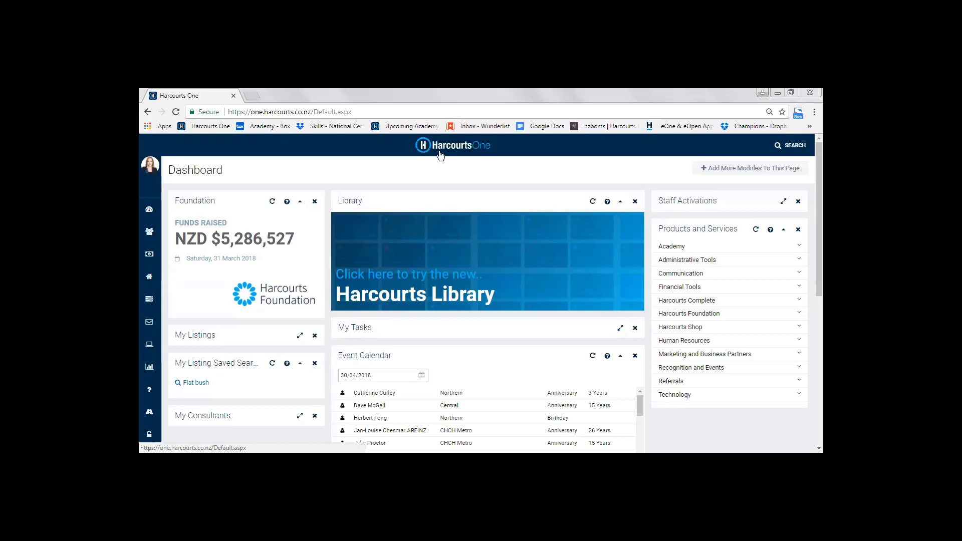
Open listing AKL3246 from the residential listings filtered to My Office and show its Client Login information
mouse_move(161, 250)
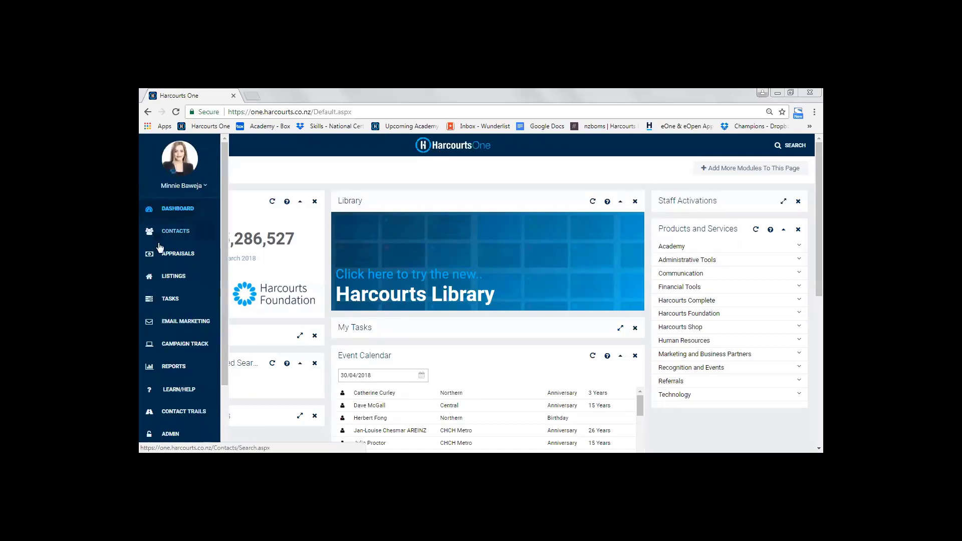
click(174, 278)
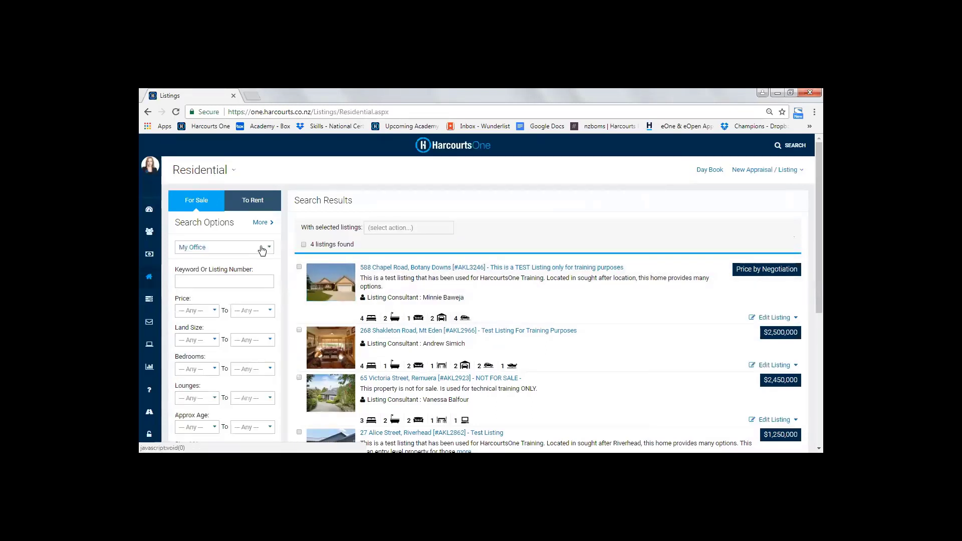
click(261, 248)
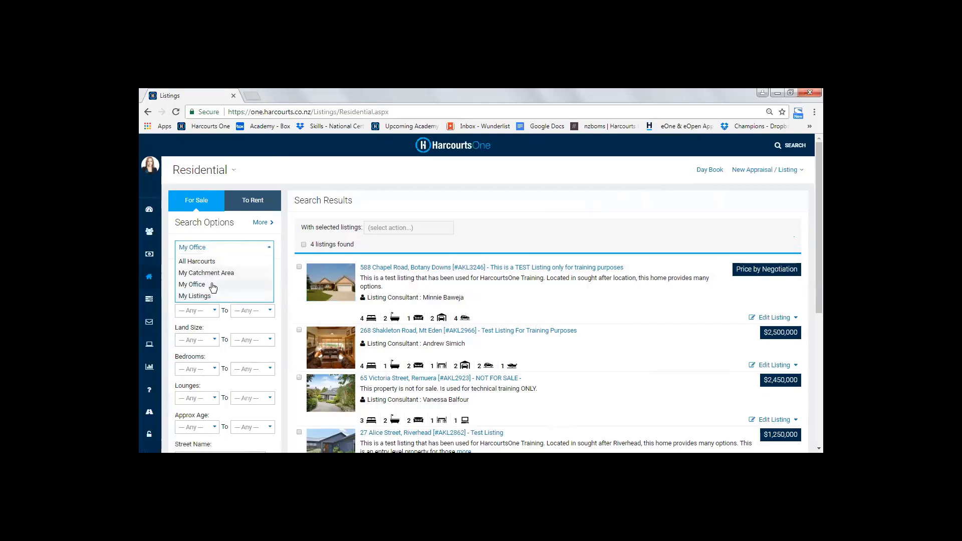
click(213, 285)
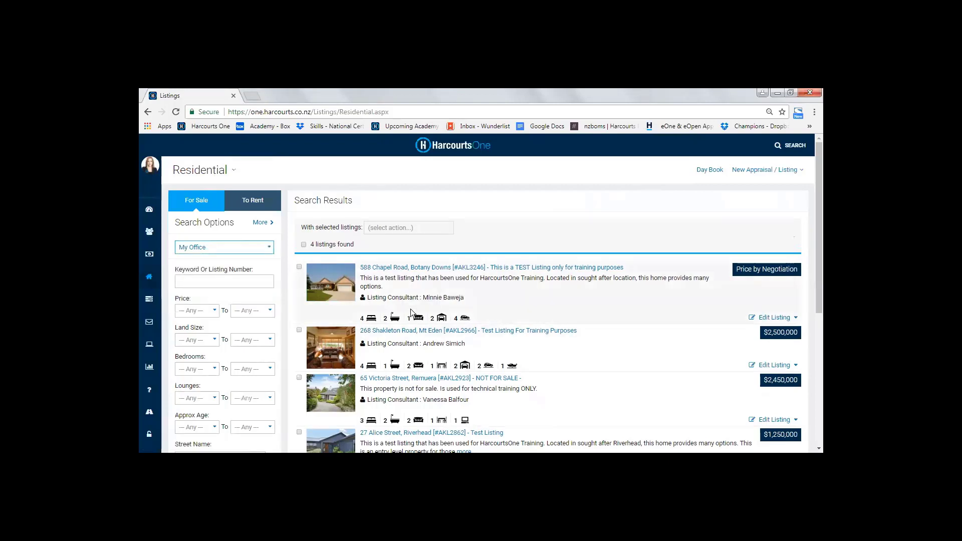
click(437, 269)
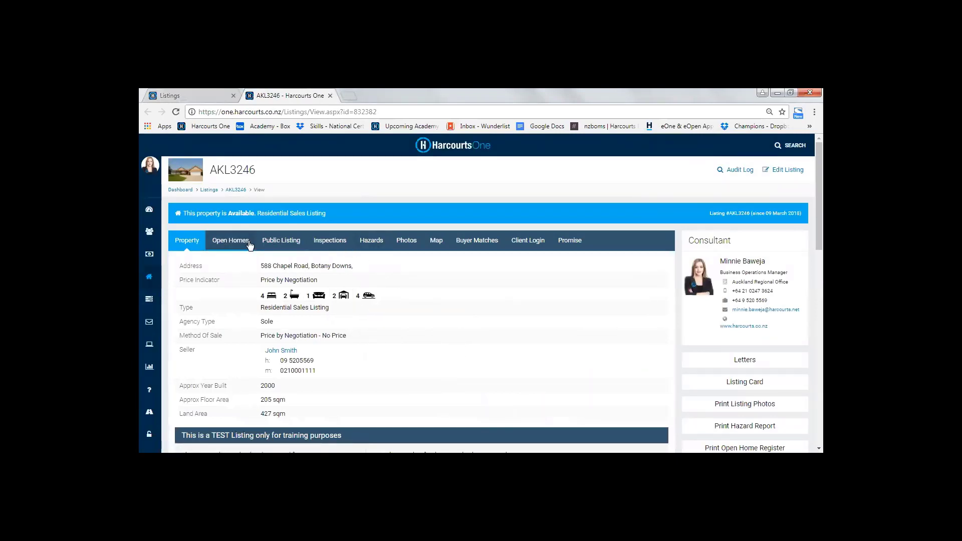
click(521, 243)
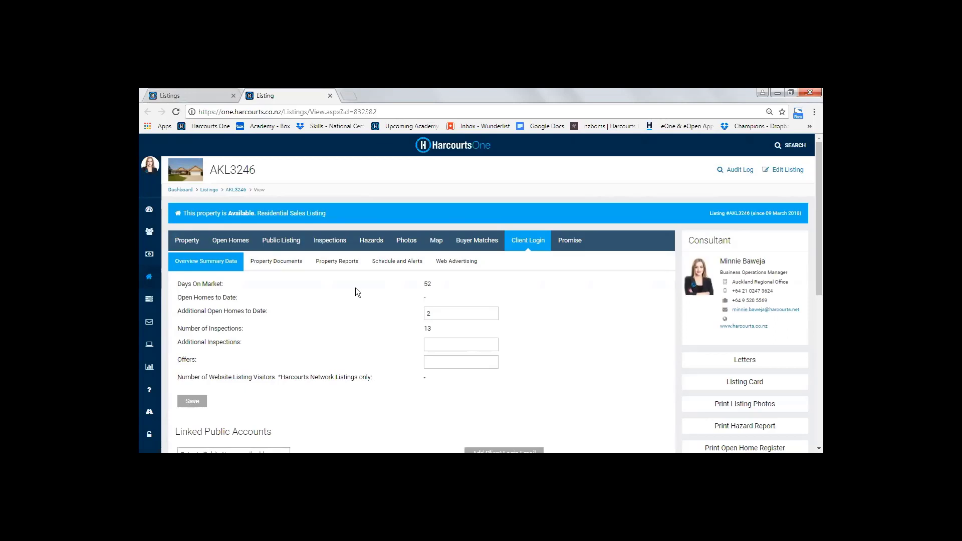
Open harcourts.co.nz in a new browser tab and display the form for registering a new public account
click(350, 97)
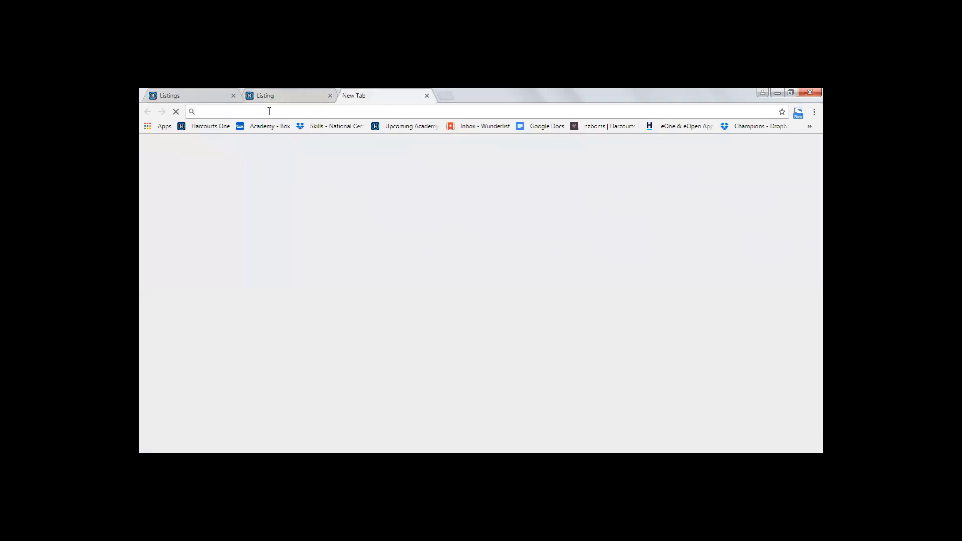
text(har)
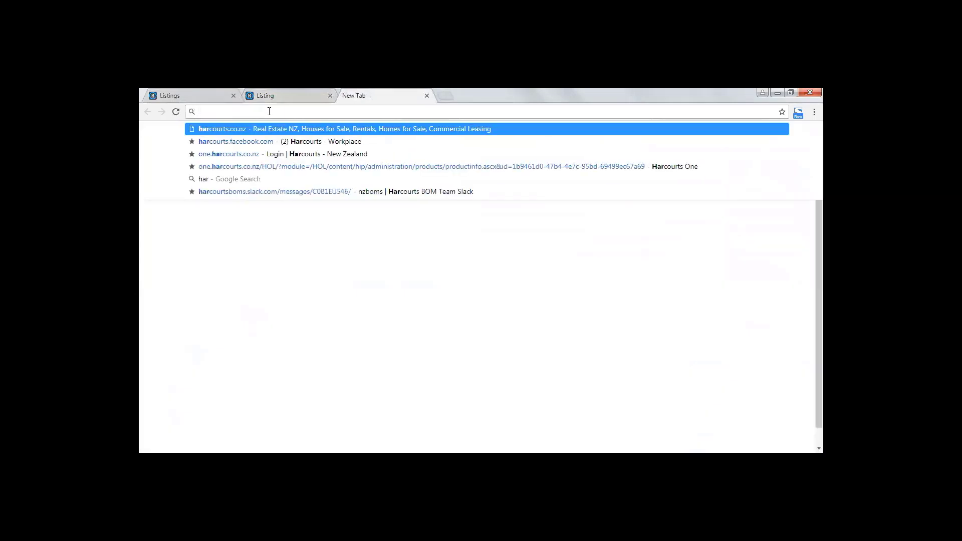
text(c)
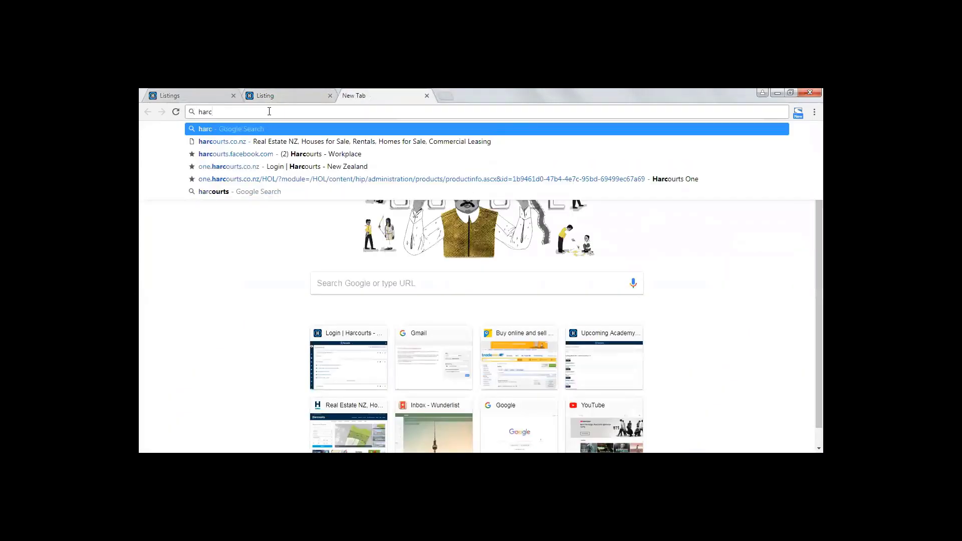
key(Down)
key(Return)
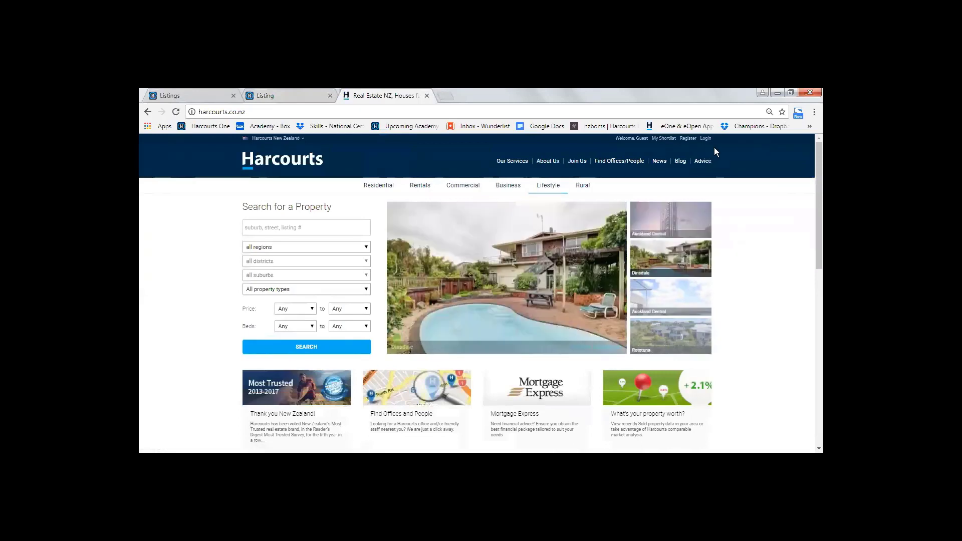
click(688, 139)
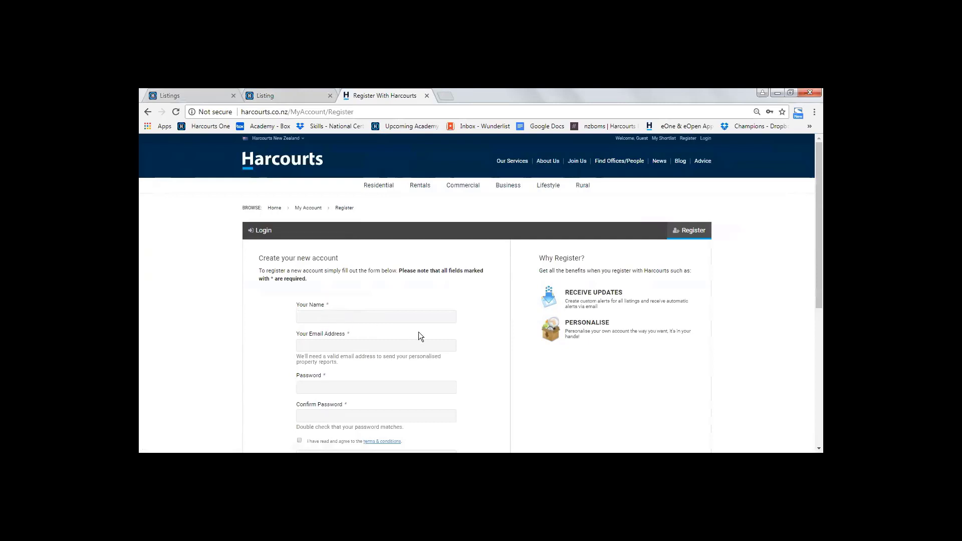
scroll(391, 310, down, 1)
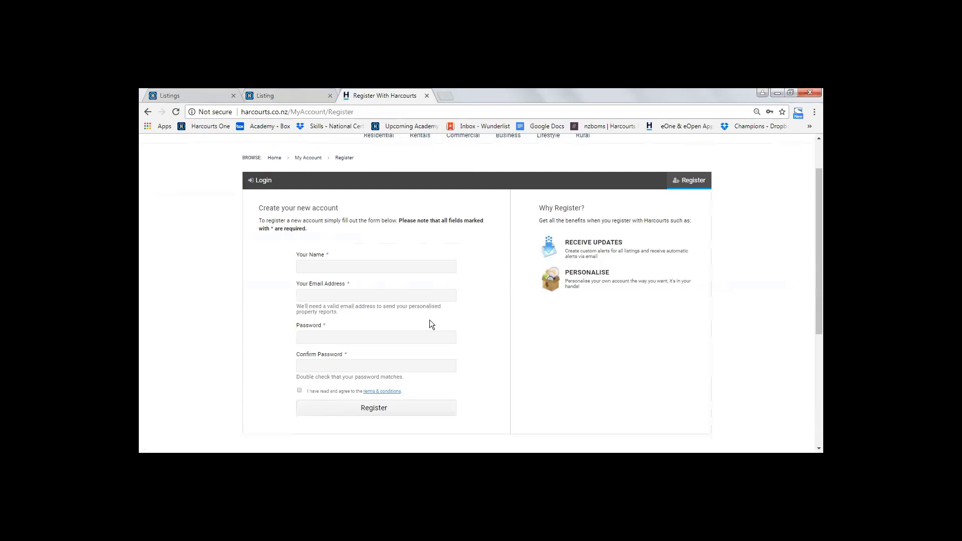
Return to the listing's overview summary and add the client's login email address to the Linked Public Accounts
click(266, 98)
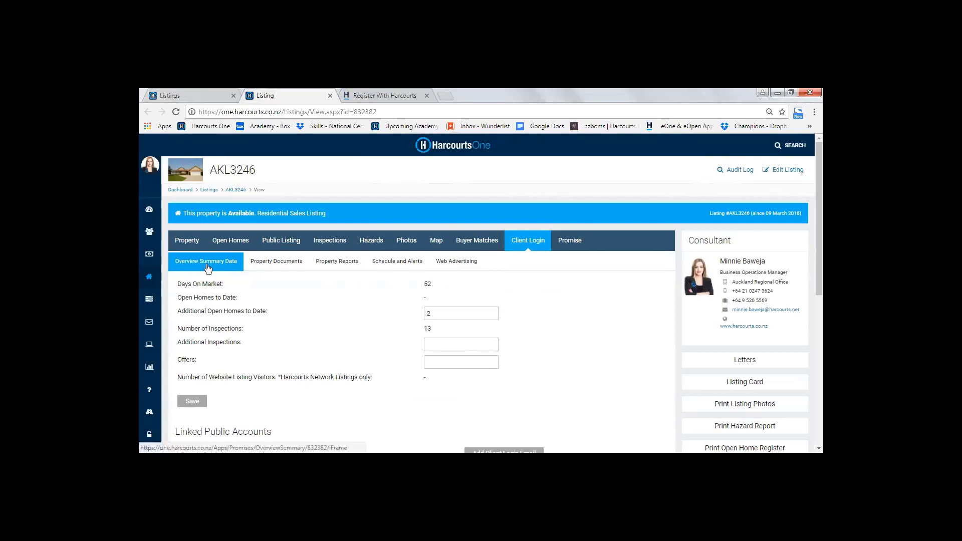
scroll(288, 301, down, 2)
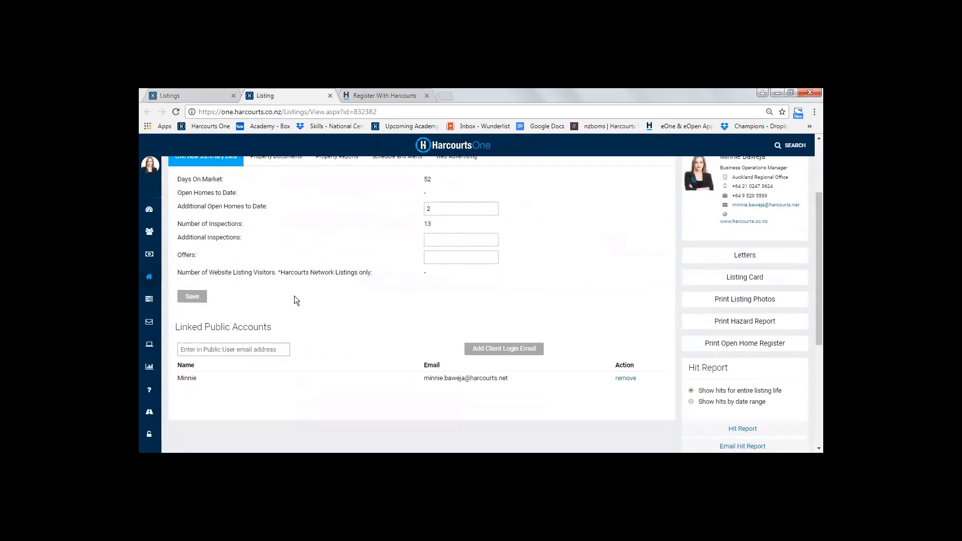
scroll(294, 296, down, 1)
triple_click(208, 282)
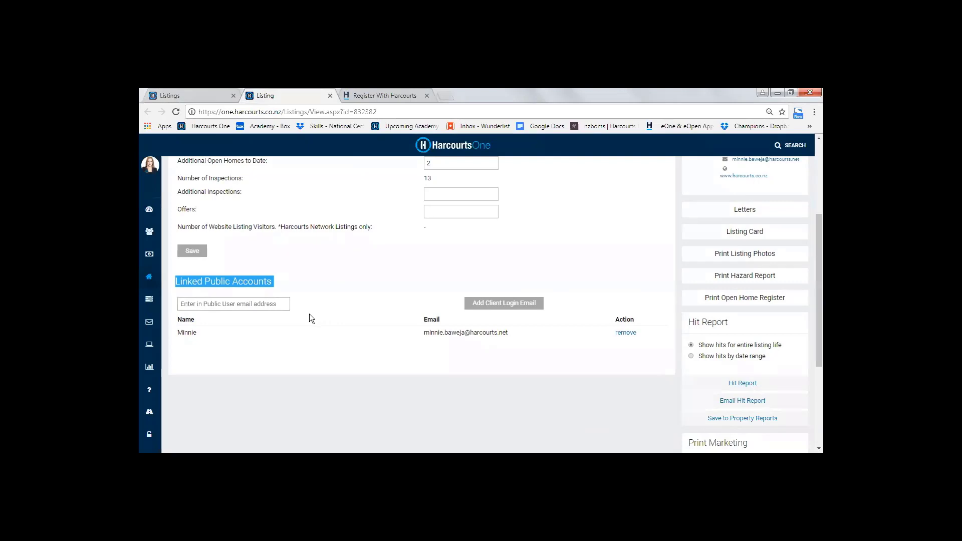
click(235, 303)
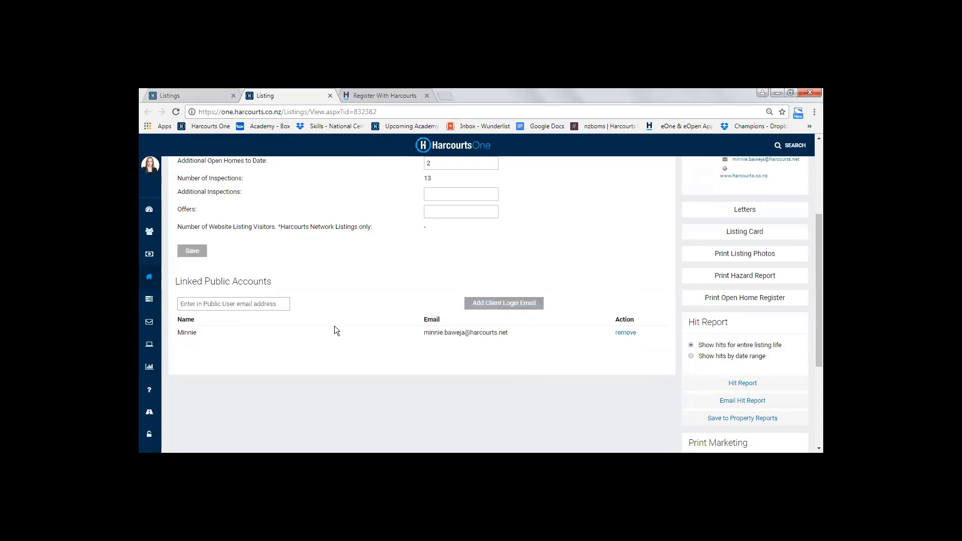
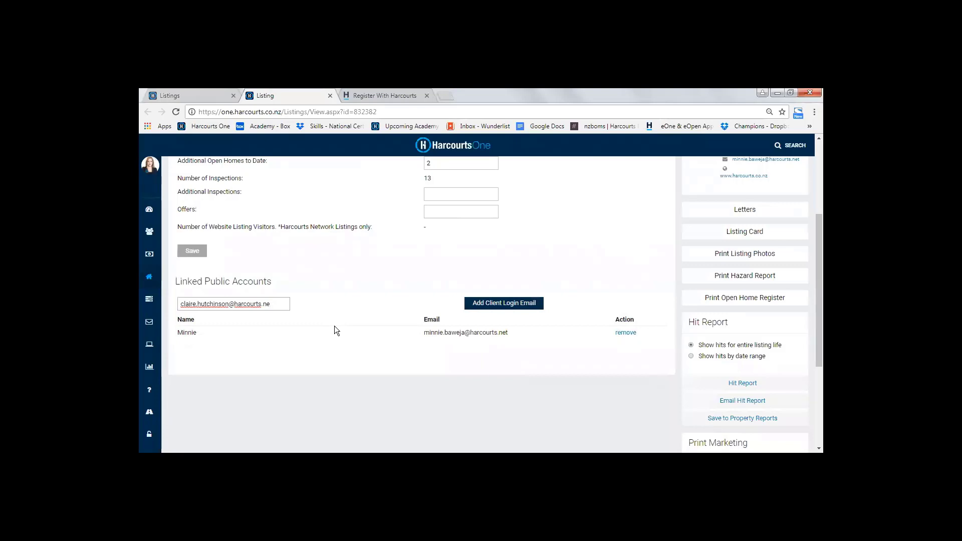
click(516, 306)
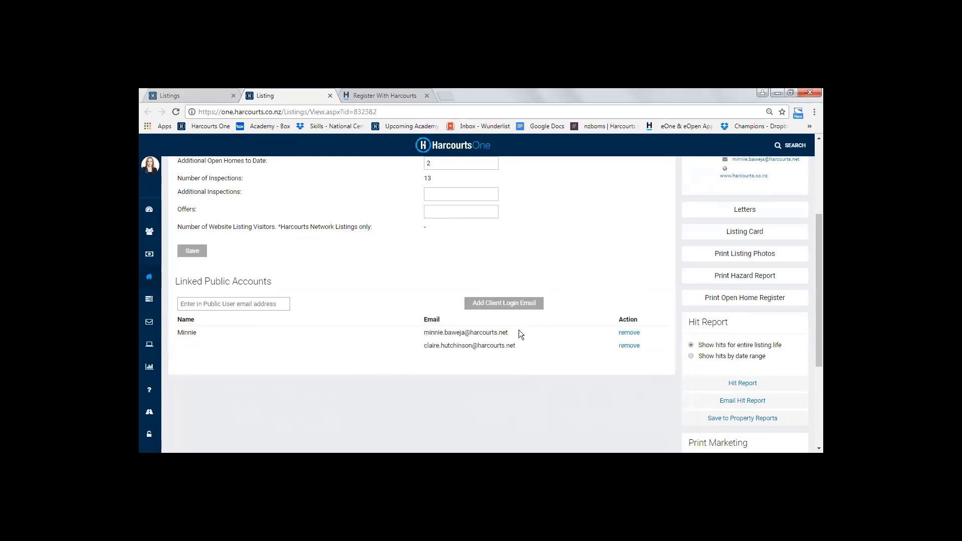
mouse_move(519, 331)
mouse_down()
mouse_move(423, 333)
mouse_move(521, 349)
mouse_up()
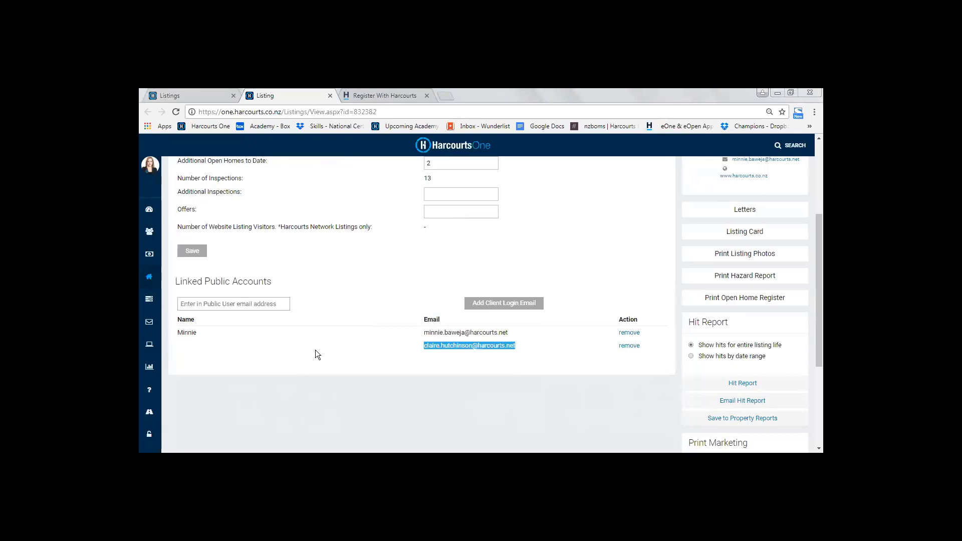
click(365, 342)
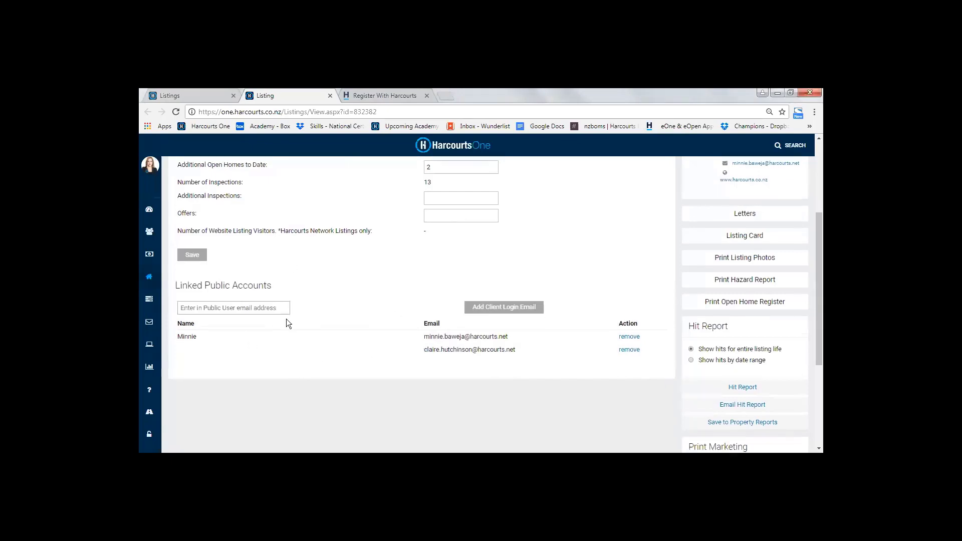
Examine the listing's overview summary data, covering days on market, additional open homes, inspections, offers and website listing visitors
scroll(321, 350, up, 2)
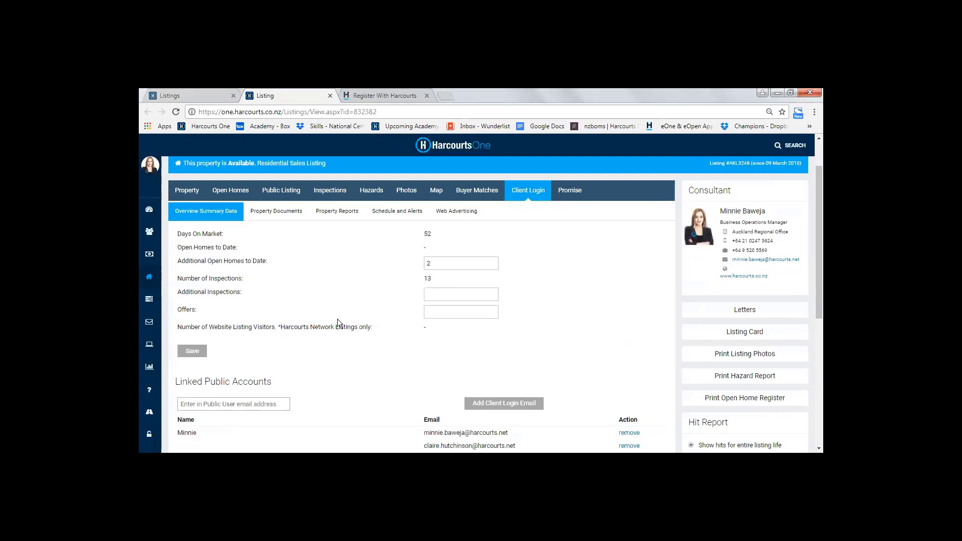
scroll(302, 277, up, 1)
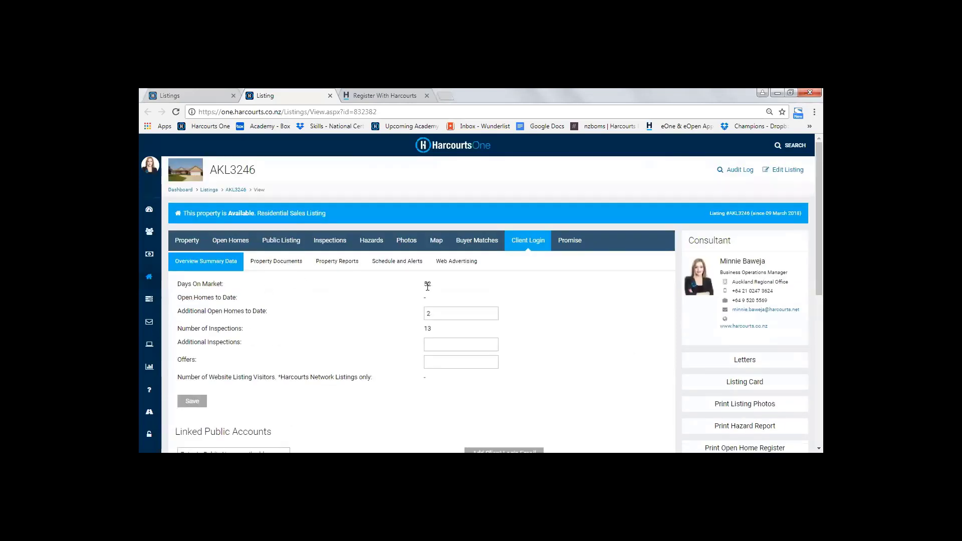
double_click(427, 284)
click(428, 313)
text(2)
click(439, 317)
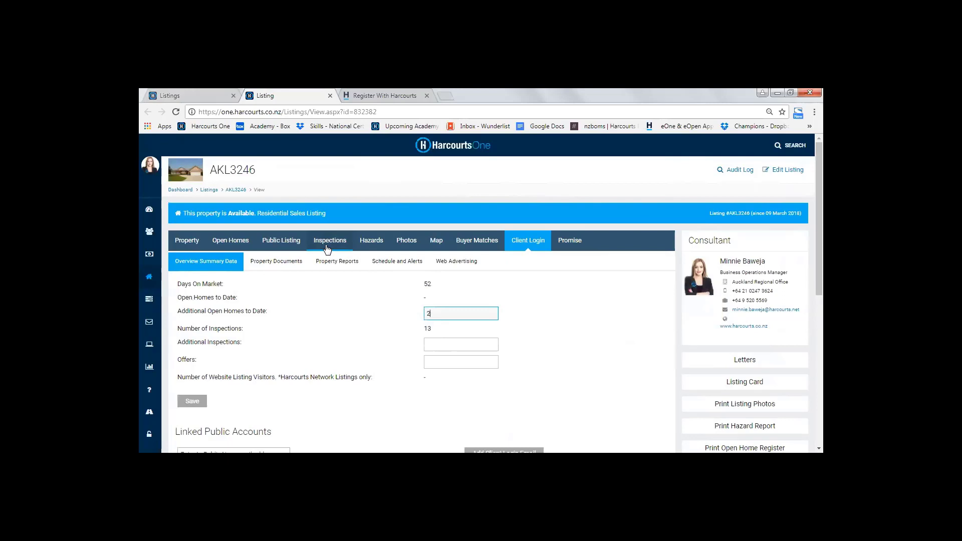
drag(432, 329, 422, 329)
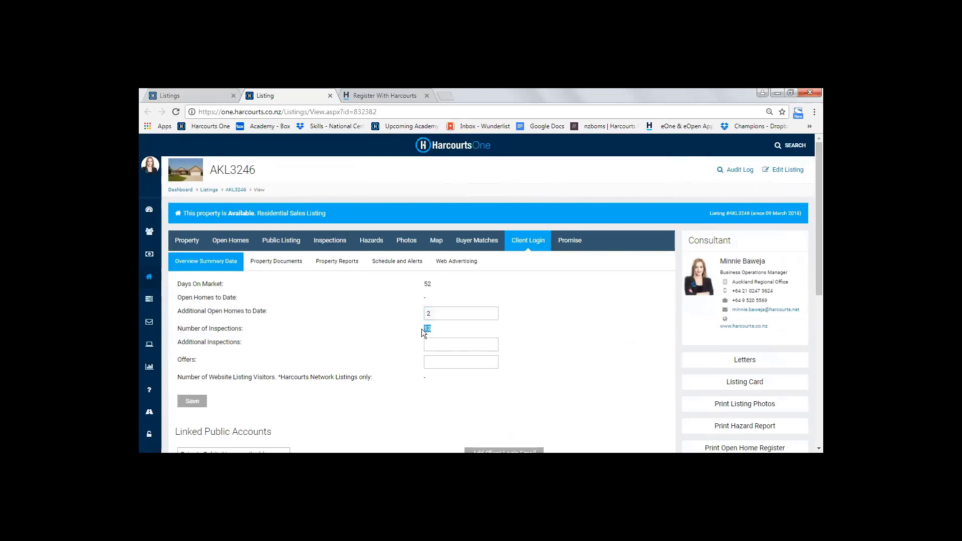
click(433, 363)
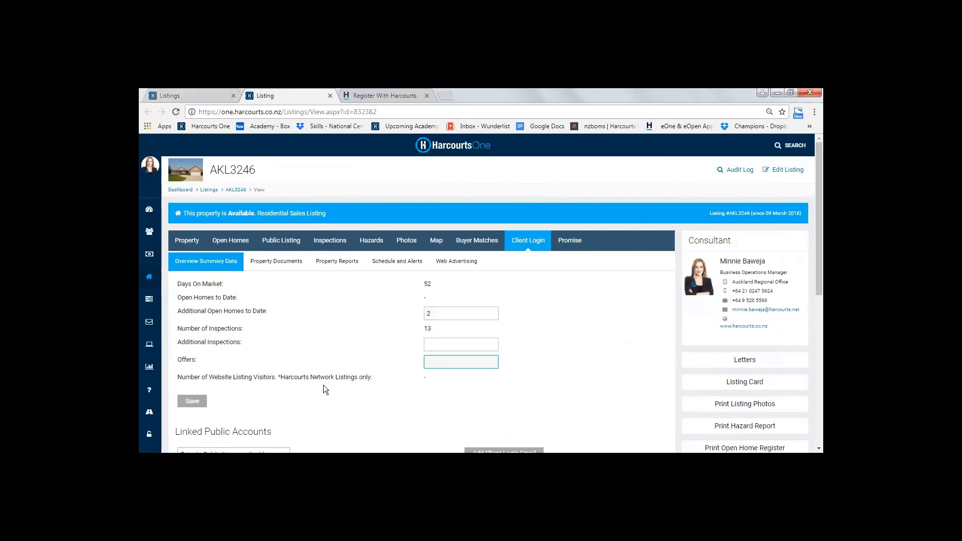
click(419, 377)
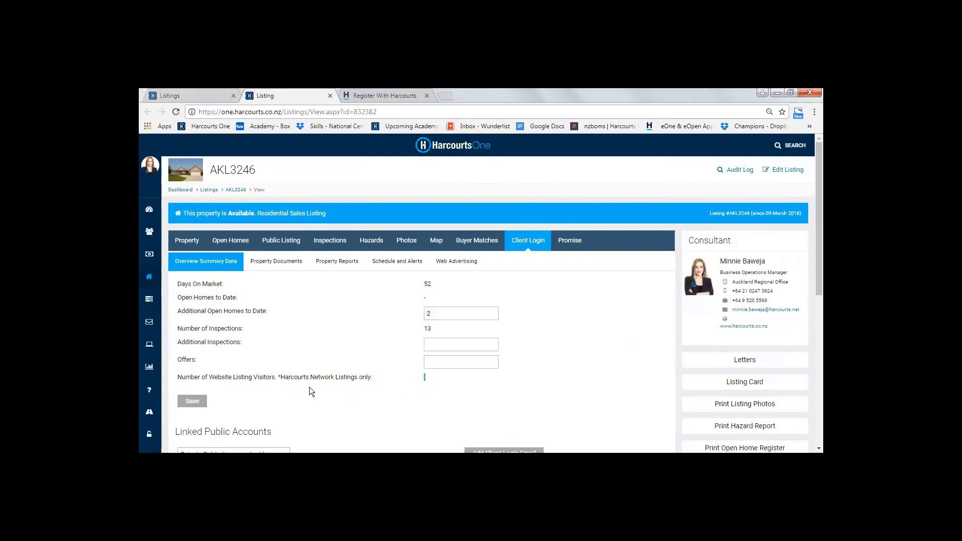
click(462, 390)
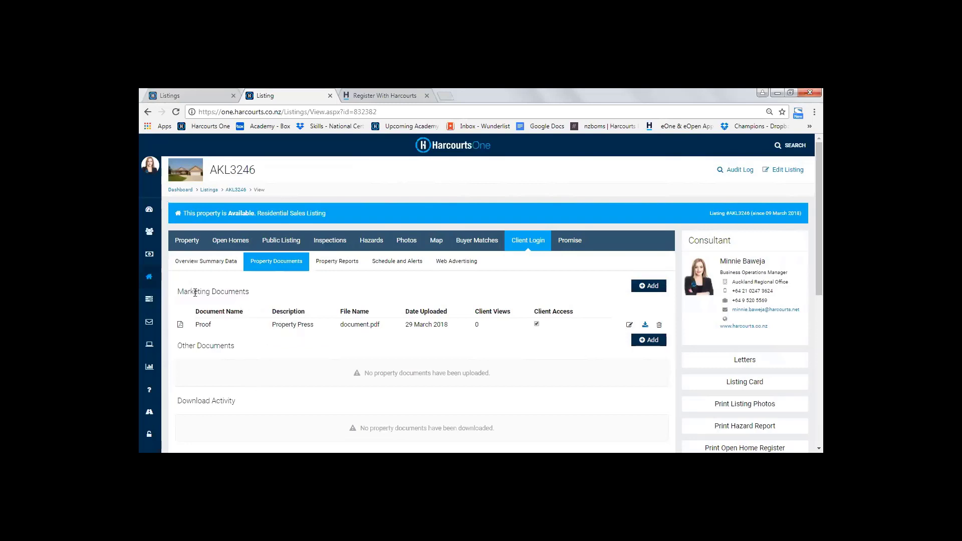
In the listing's Property Documents, start a new marketing document upload with Client Access enabled, and cancel it without saving
drag(178, 293, 251, 296)
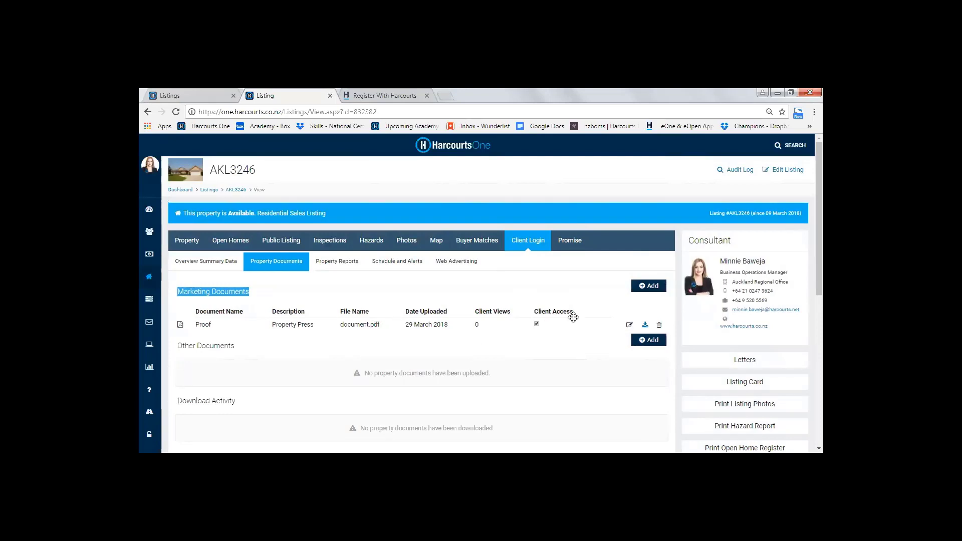
click(251, 292)
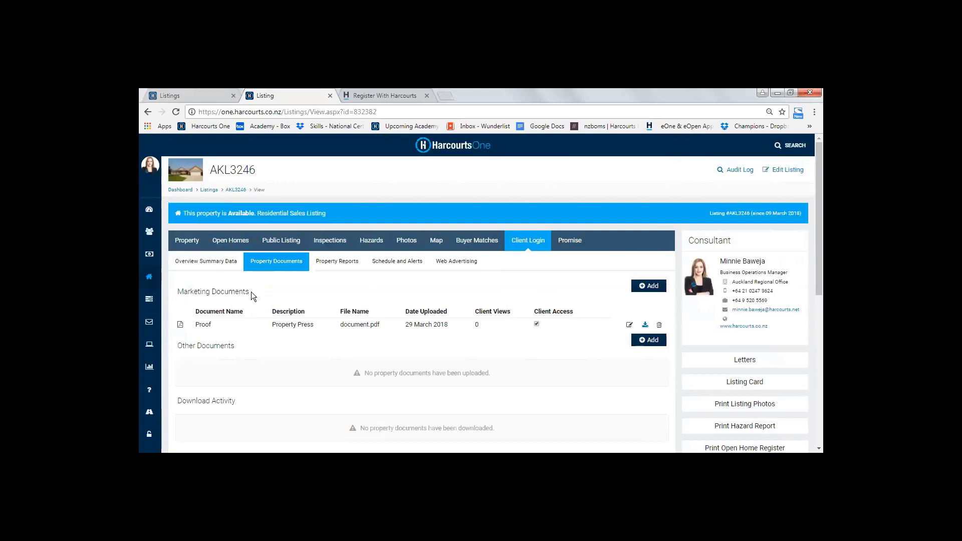
click(650, 288)
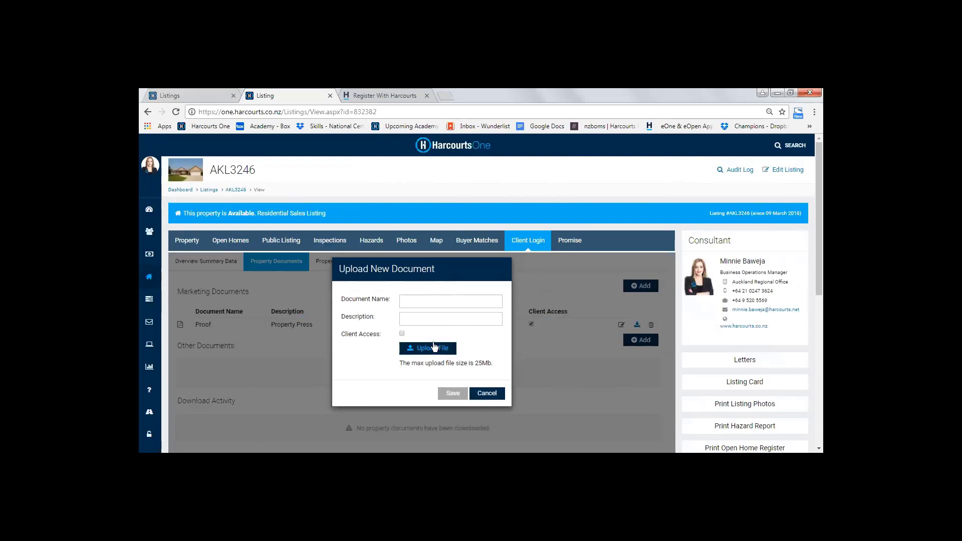
drag(340, 333, 375, 338)
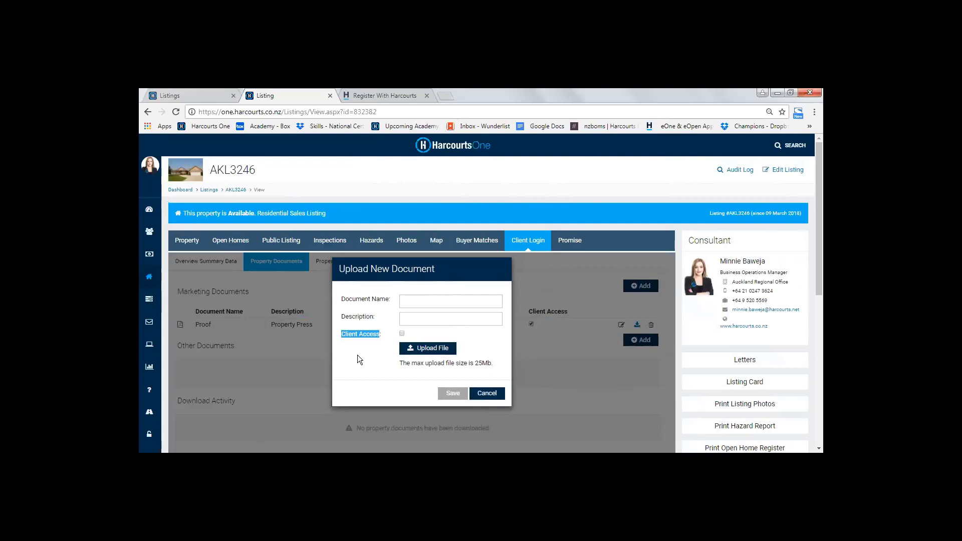
click(401, 334)
click(402, 334)
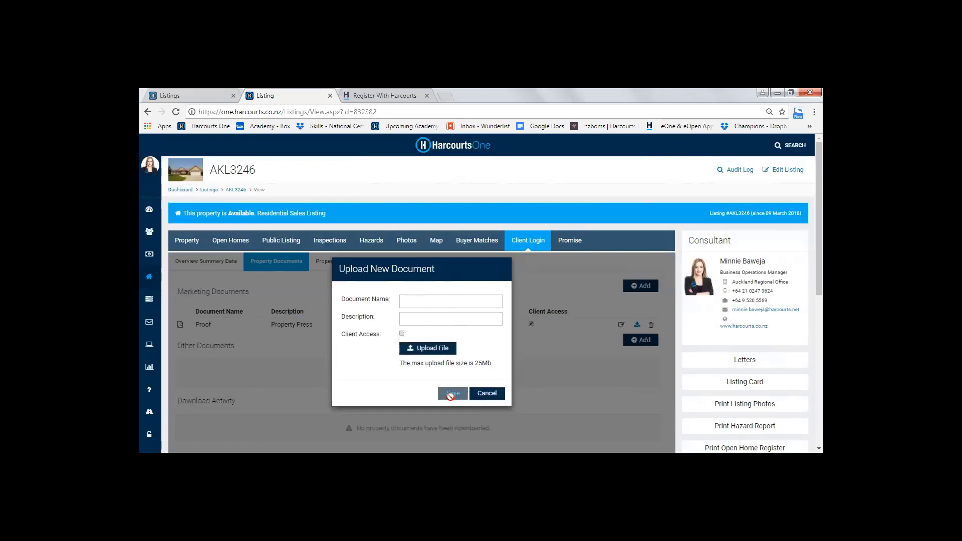
click(486, 393)
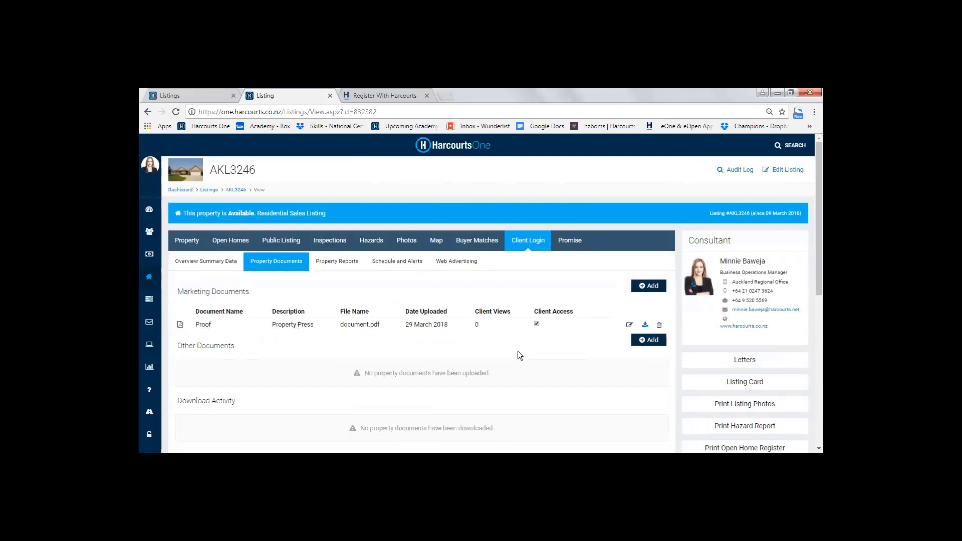
Turn client access for the Proof marketing document off and back on, and check its Client Views
click(535, 325)
click(536, 324)
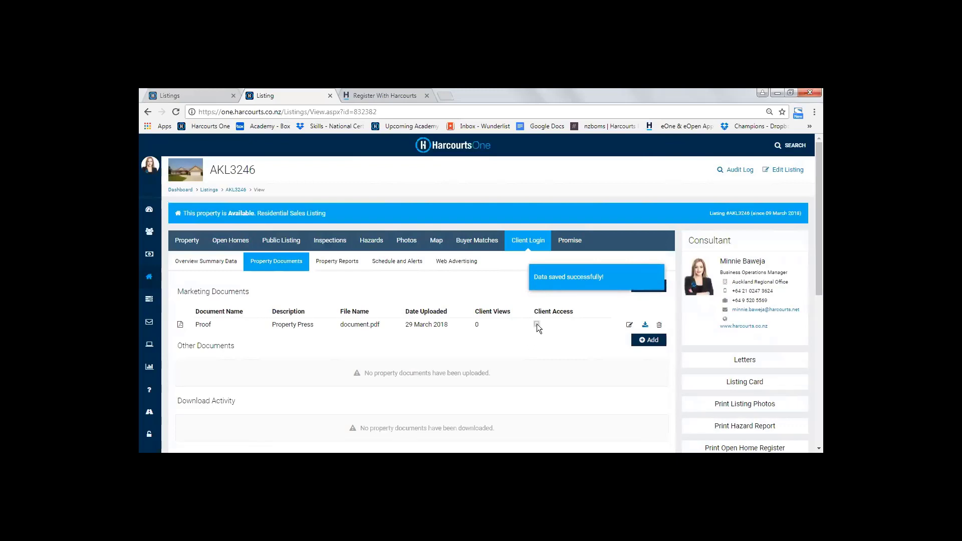
click(536, 323)
drag(475, 312, 501, 320)
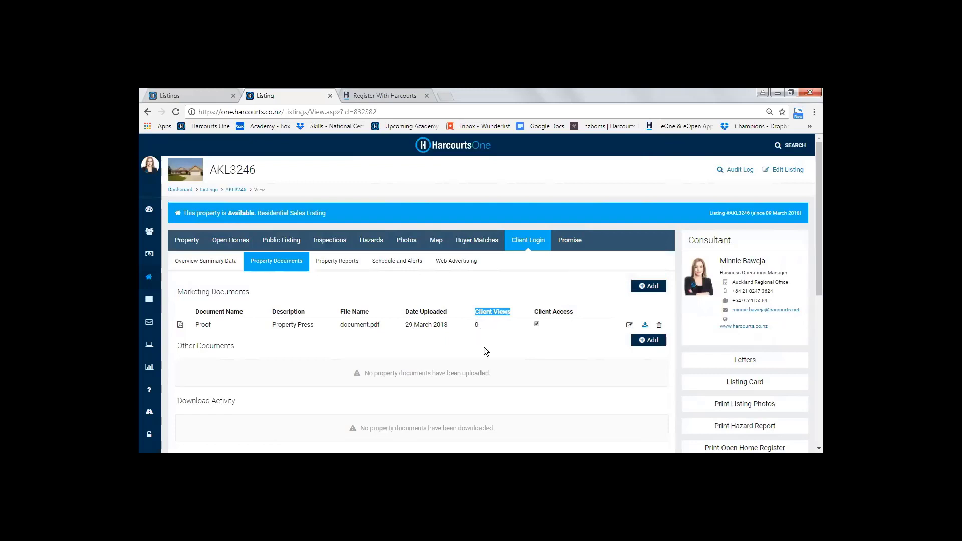
click(467, 343)
Compare the upload forms for Other Documents and Marketing Documents, examining the Public Visibility options, and cancel both without saving
scroll(212, 301, down, 1)
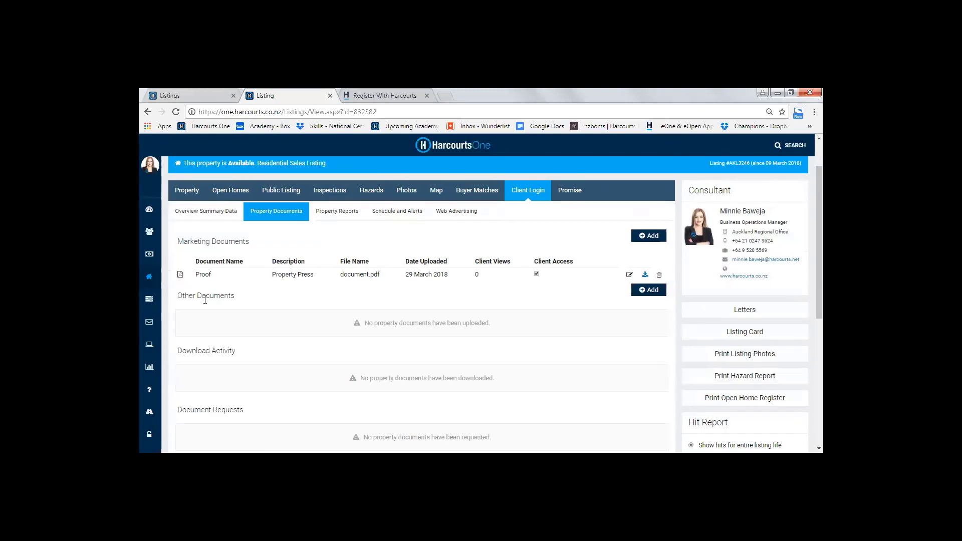
triple_click(245, 301)
click(330, 302)
click(649, 291)
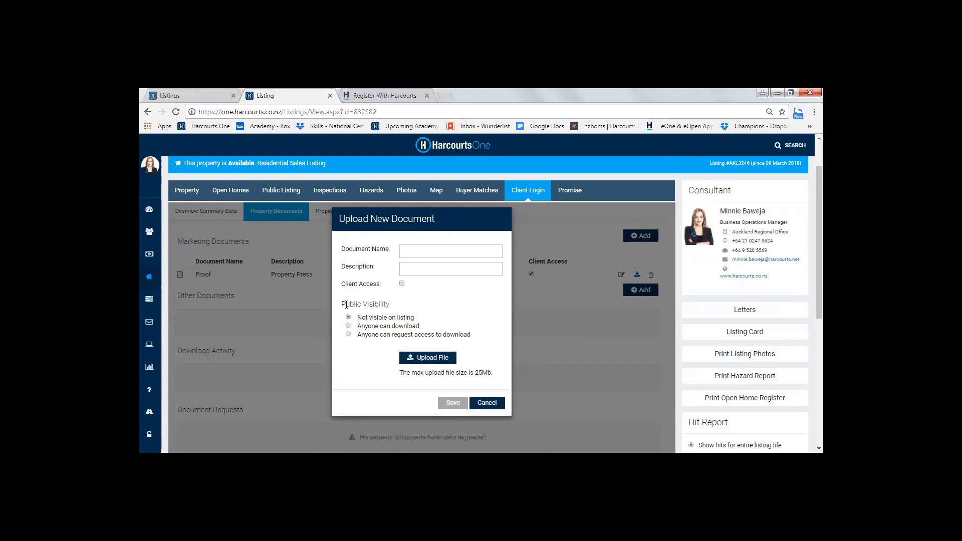
drag(343, 307, 478, 336)
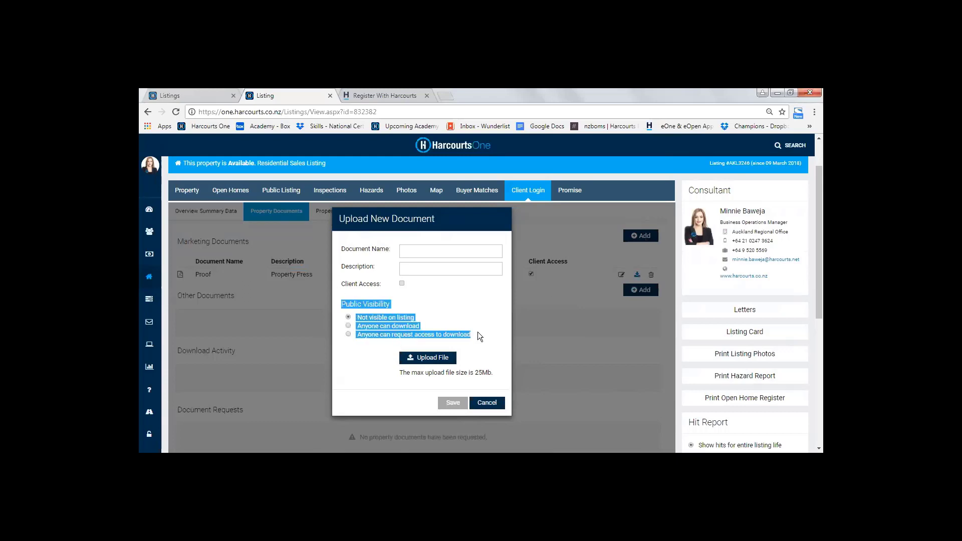
click(484, 404)
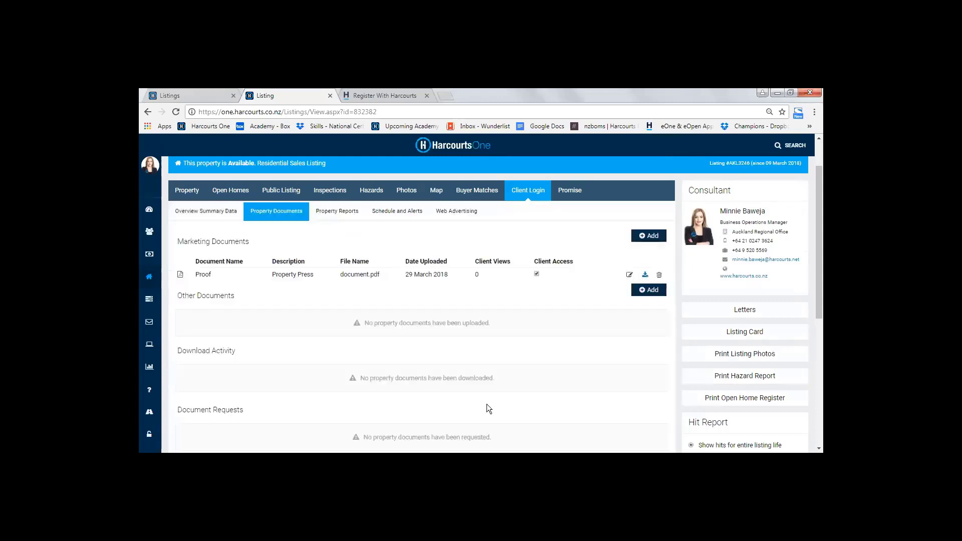
click(650, 241)
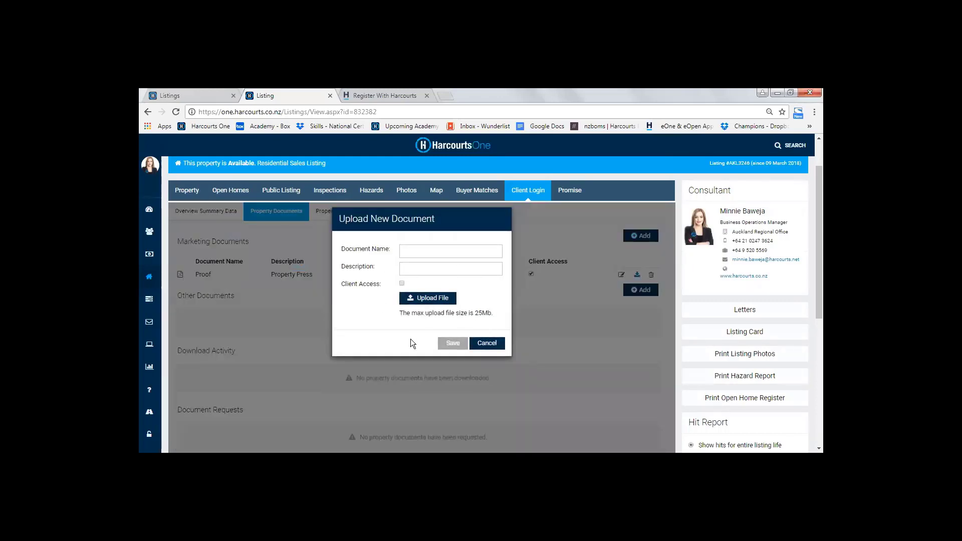
click(487, 343)
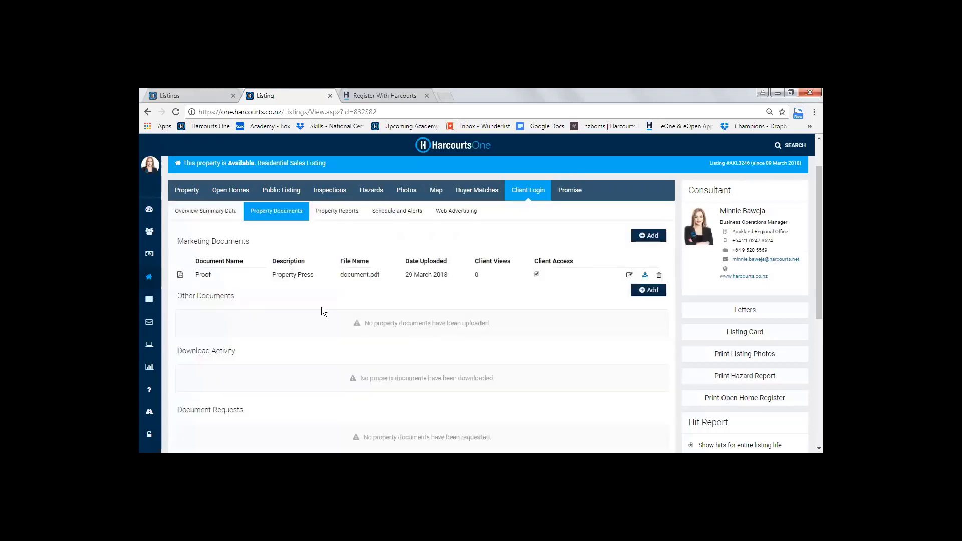
Start a new upload under Other Documents with the name LIM and the description Property LIM Report
click(646, 292)
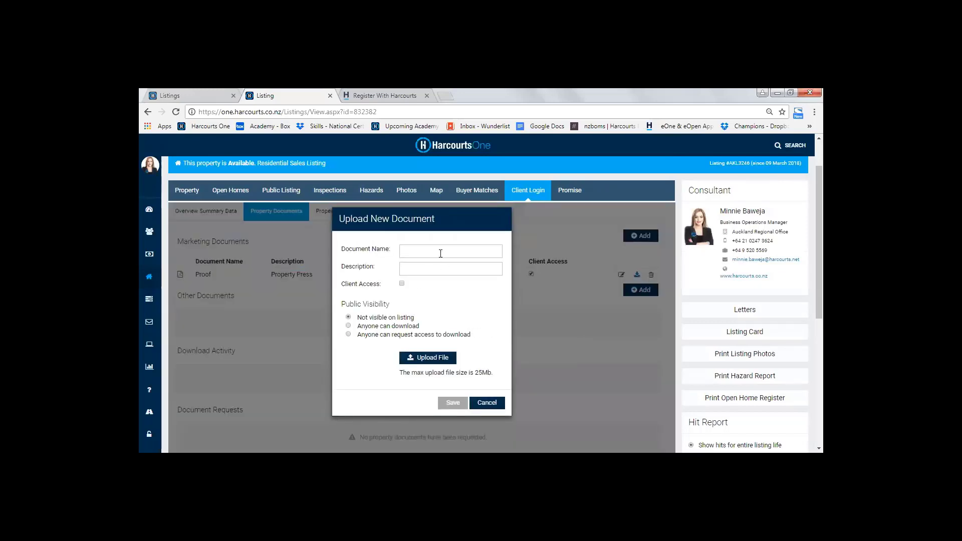
click(437, 252)
text(LIM)
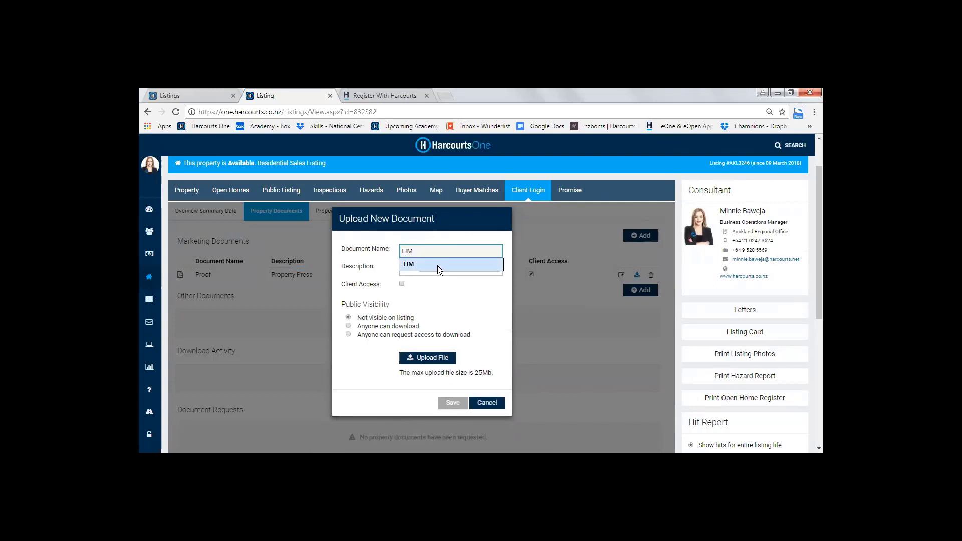
click(437, 264)
click(425, 270)
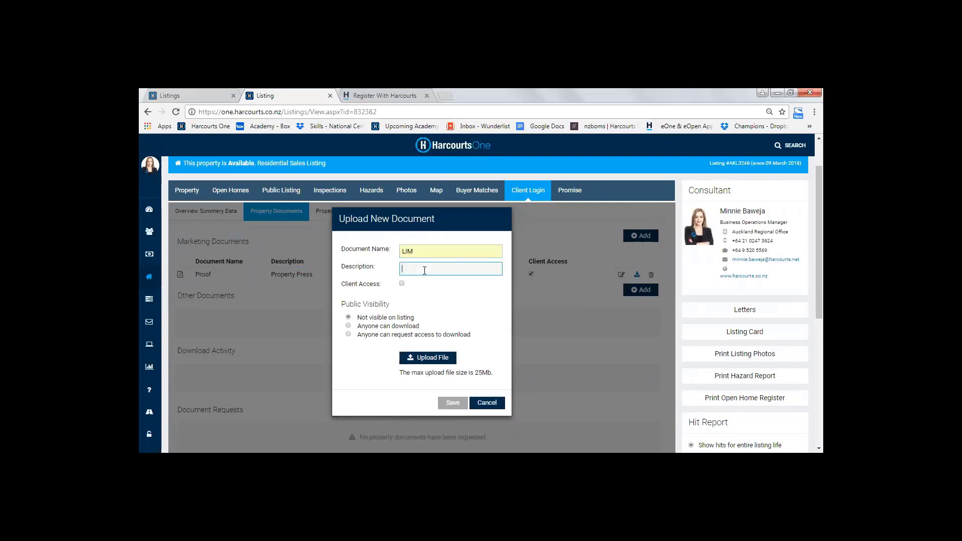
text(Property LIM Report)
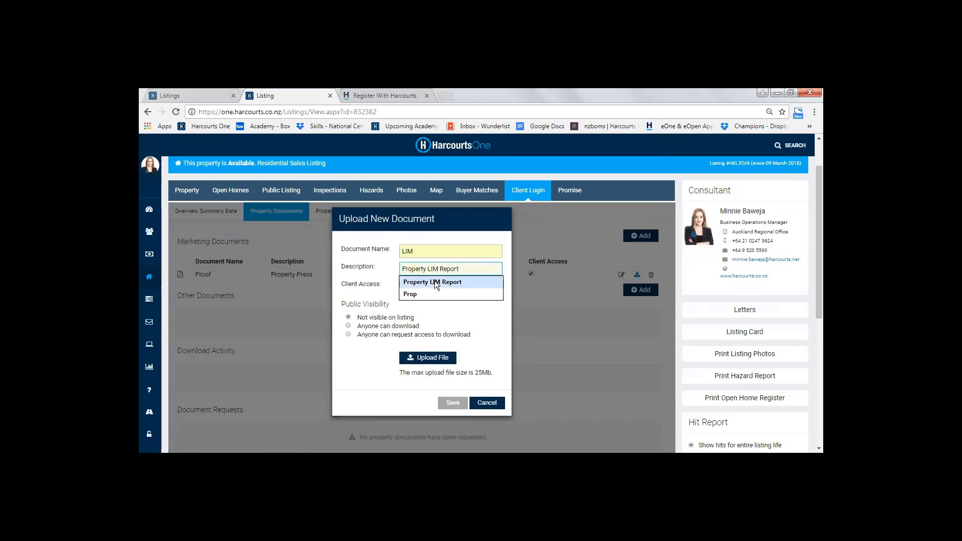
click(435, 281)
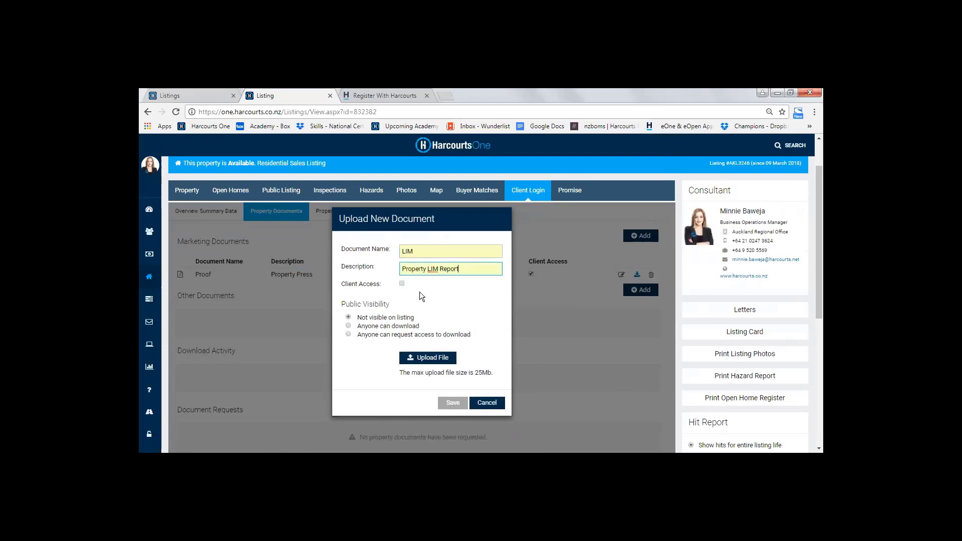
Enable Client Access for the LIM document and set its public visibility to Anyone can download
click(402, 284)
click(402, 284)
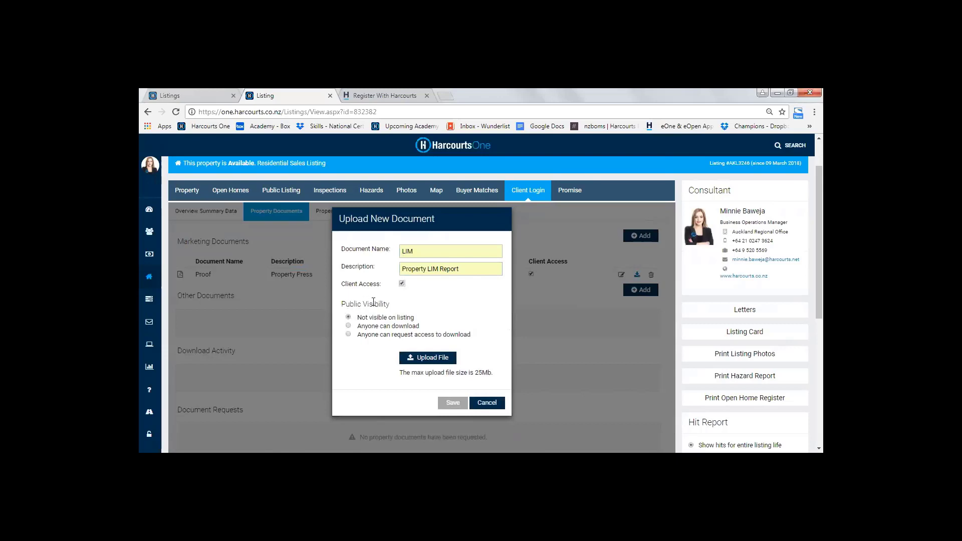
drag(341, 304, 470, 332)
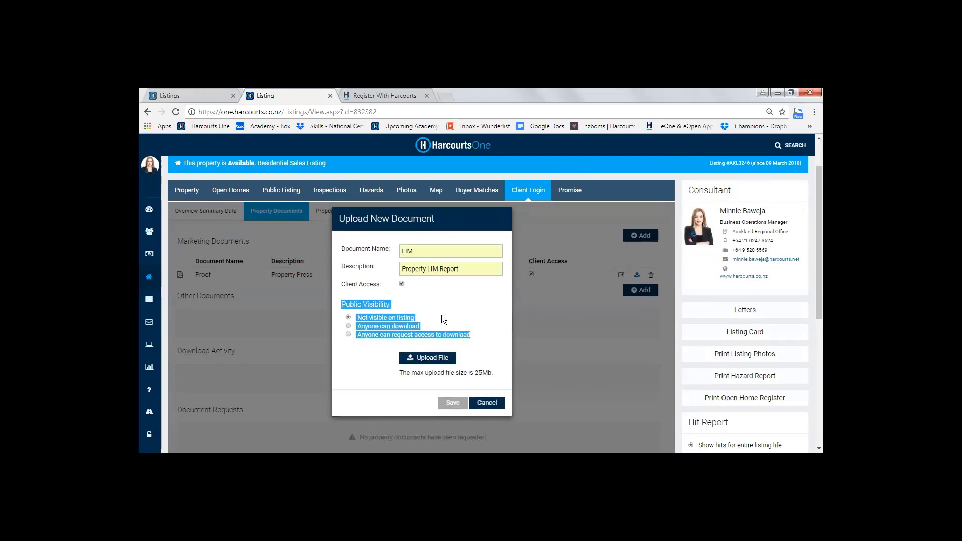
click(382, 301)
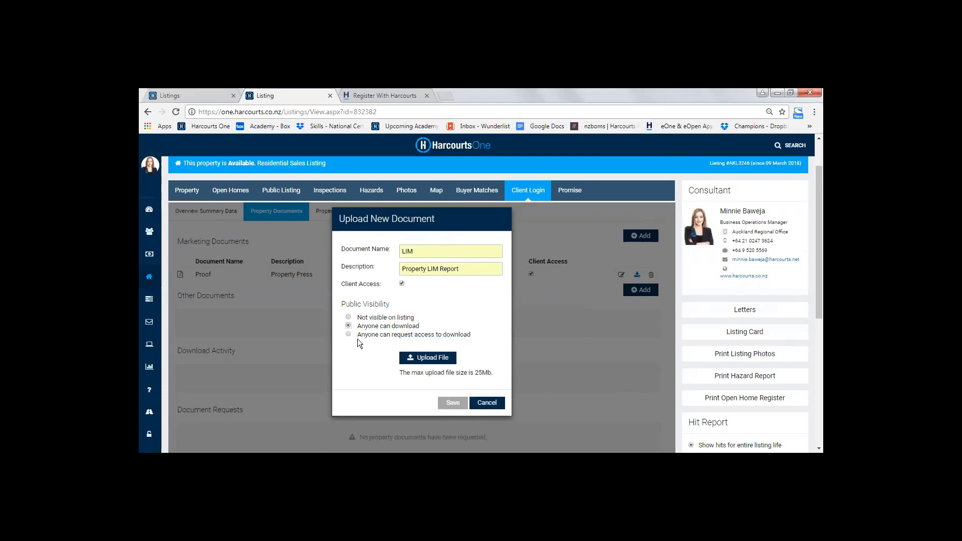
click(348, 334)
click(348, 326)
click(349, 335)
click(349, 327)
Upload LIM Report.pdf as the document's file and save the new document
click(421, 359)
click(254, 157)
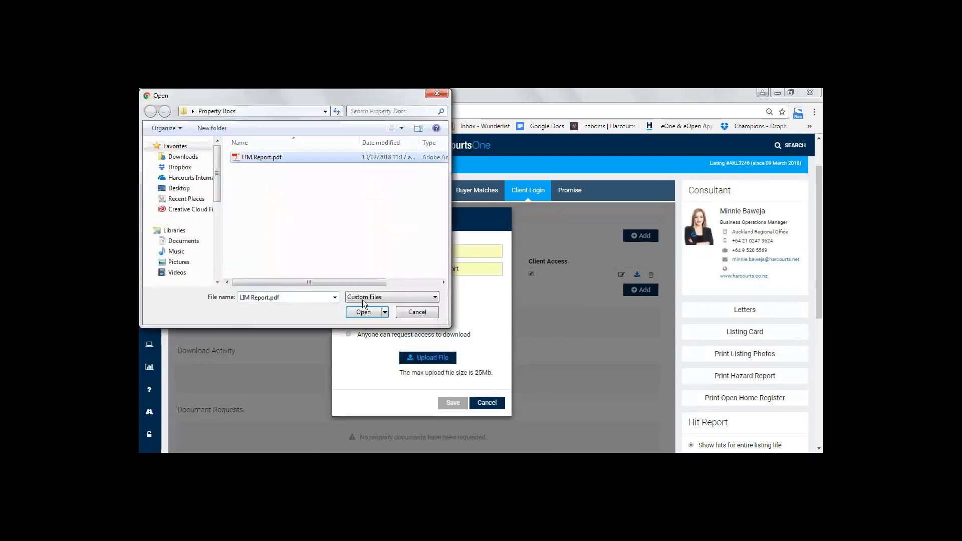
click(364, 312)
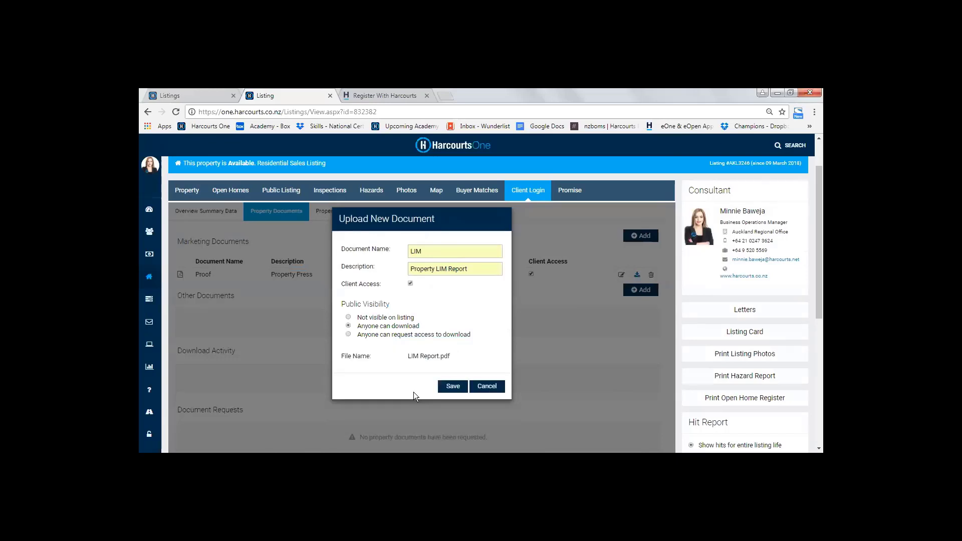
click(452, 386)
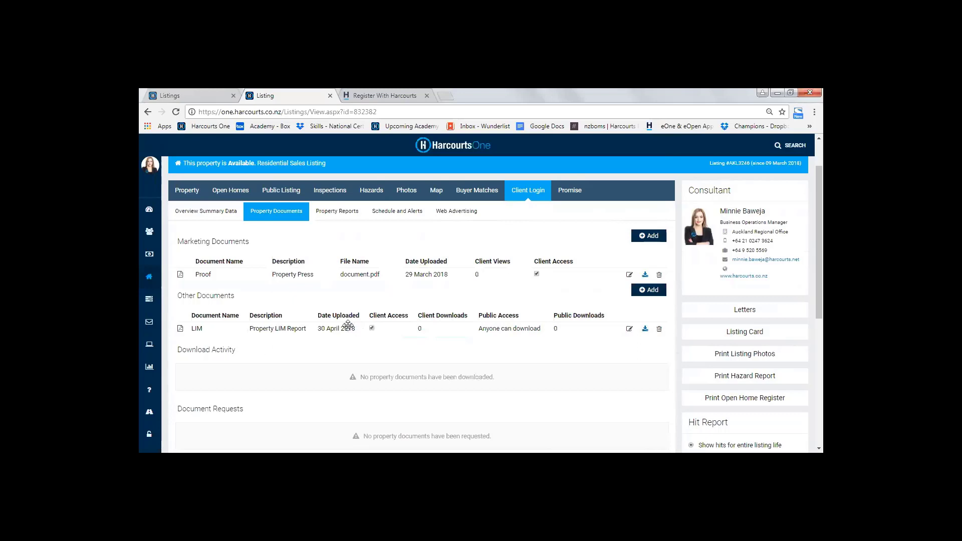
Review the Download Activity and Document Requests sections, and display the listing's Property Reports
scroll(436, 336, down, 1)
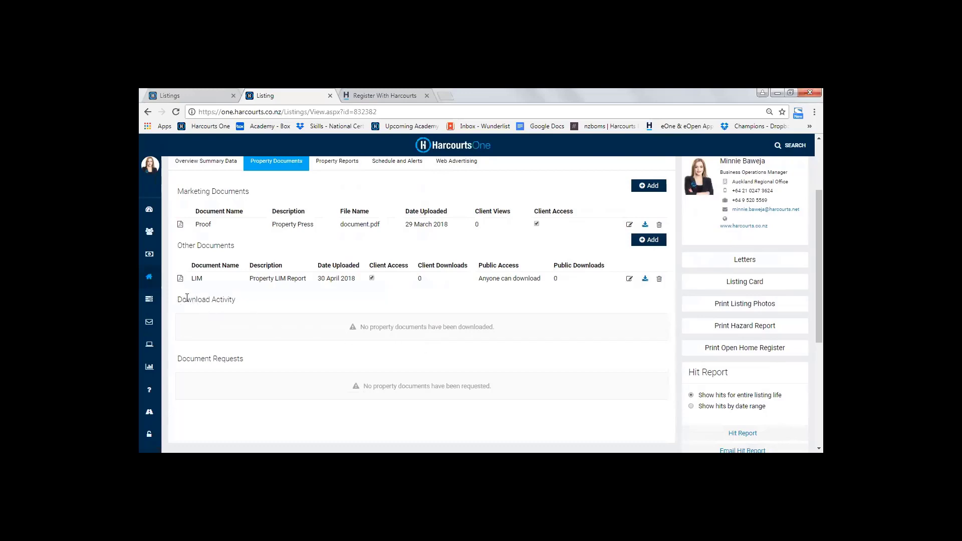
drag(186, 297, 233, 302)
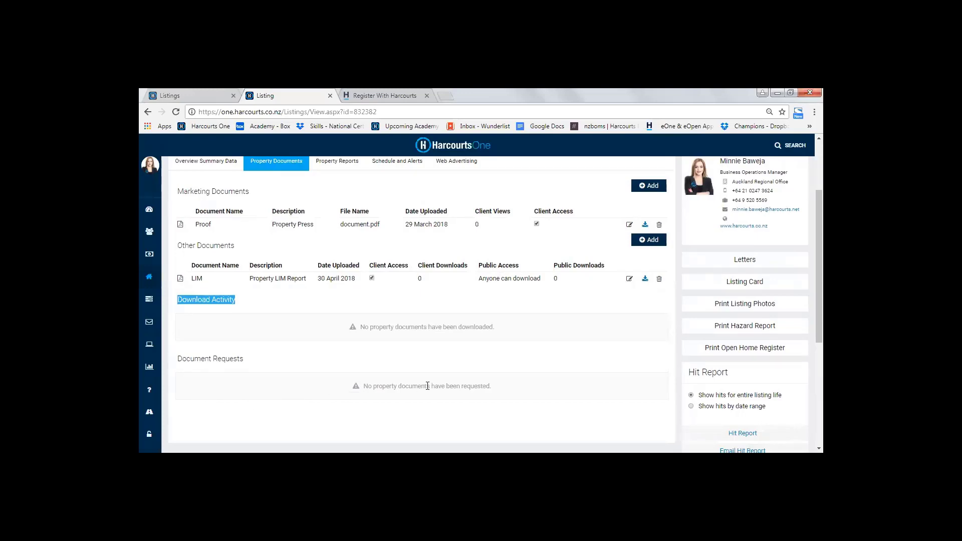
scroll(301, 401, up, 2)
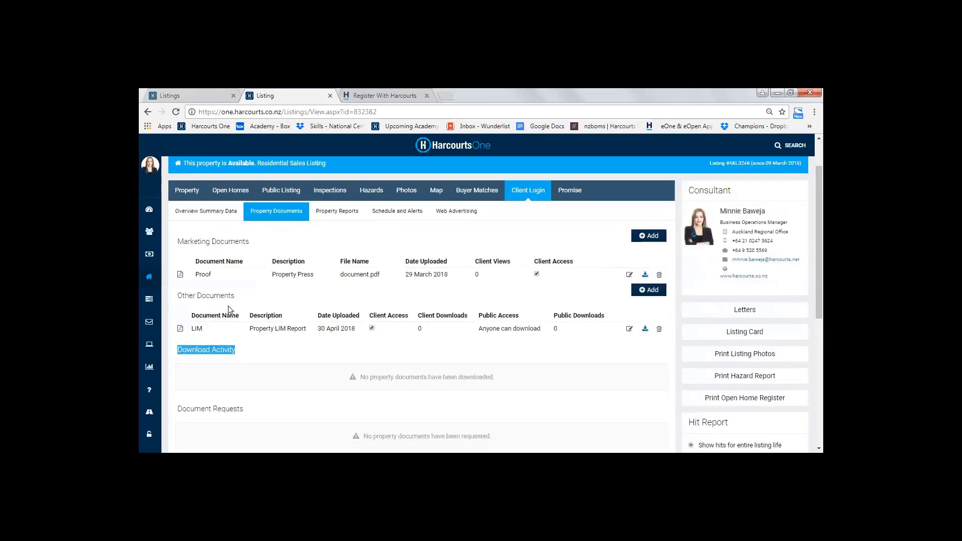
click(248, 299)
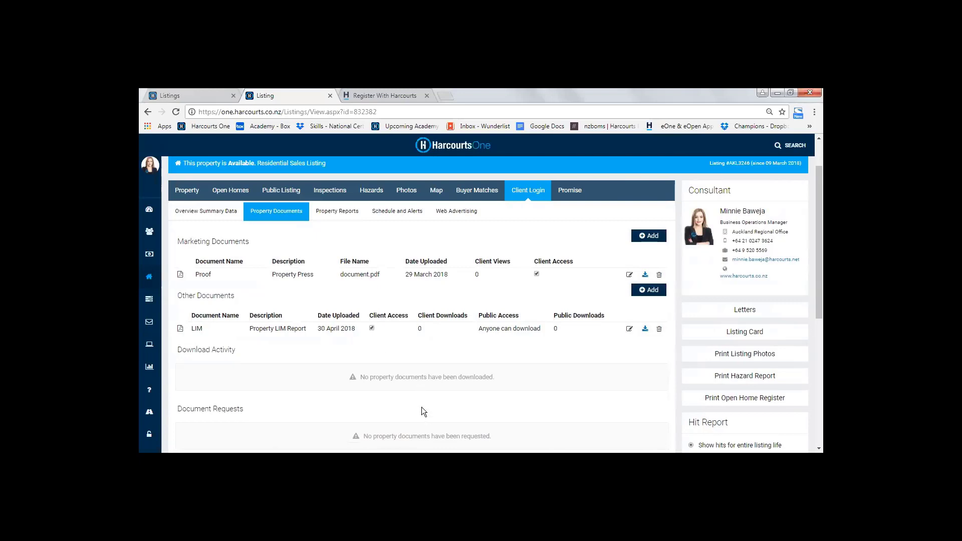
scroll(398, 367, up, 2)
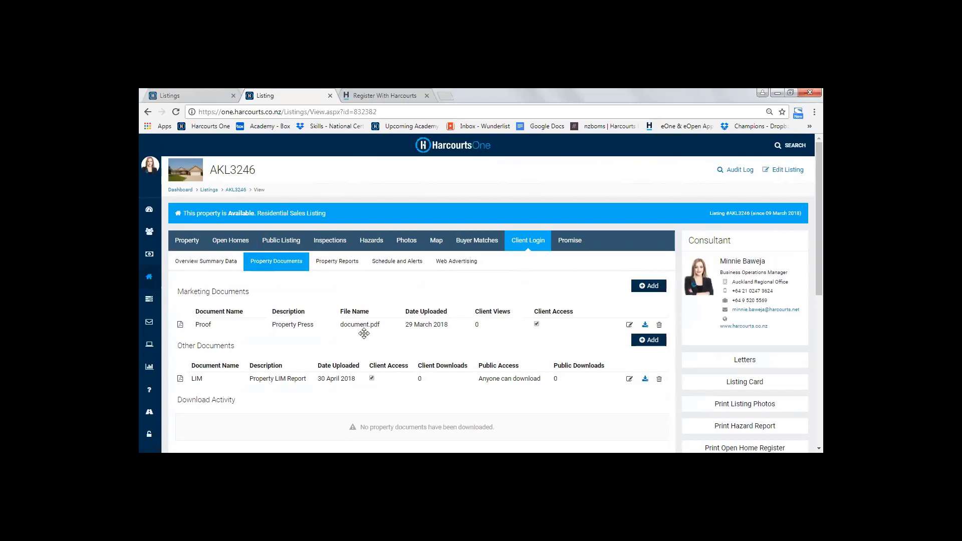
click(339, 265)
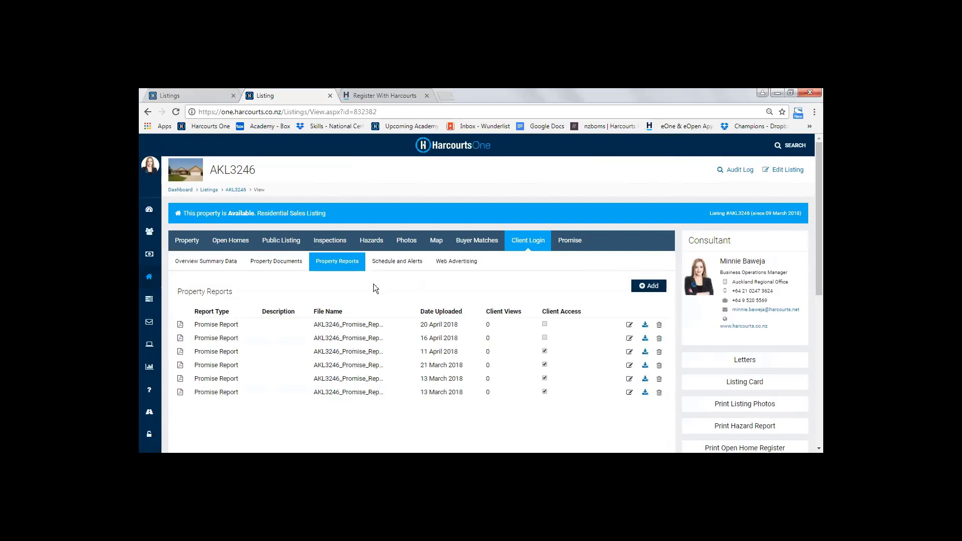
Set the date of the listing's Promise progress report to 30/04/2018 and save the report
click(569, 248)
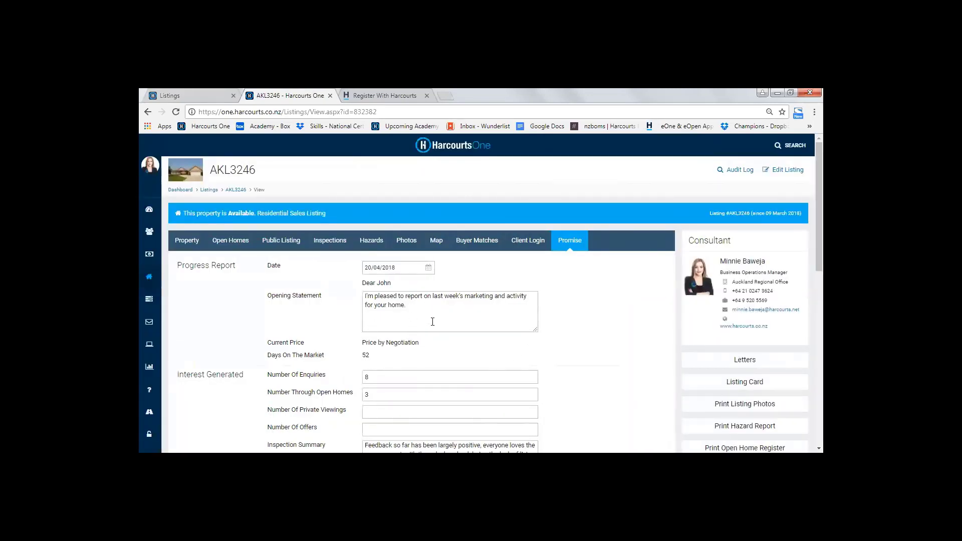
scroll(423, 364, down, 3)
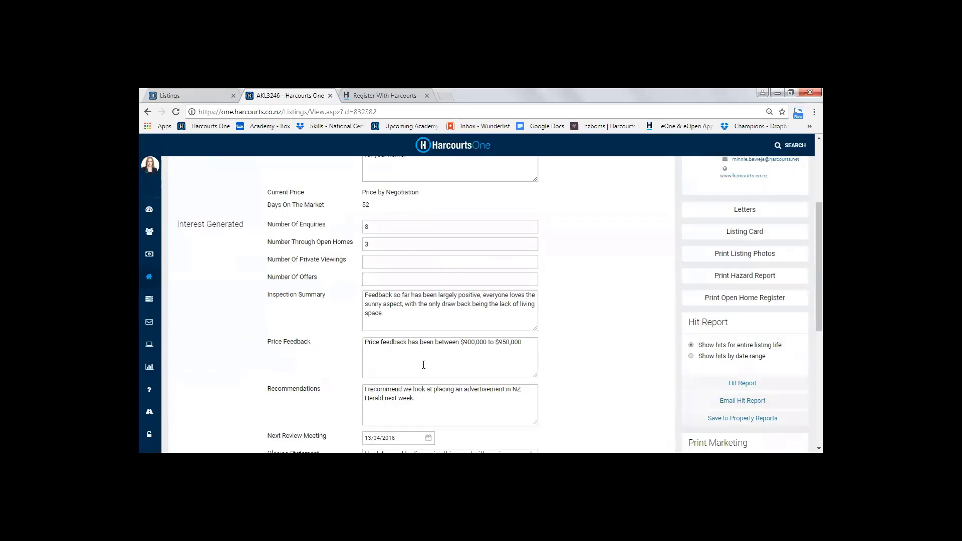
scroll(424, 364, up, 3)
click(428, 268)
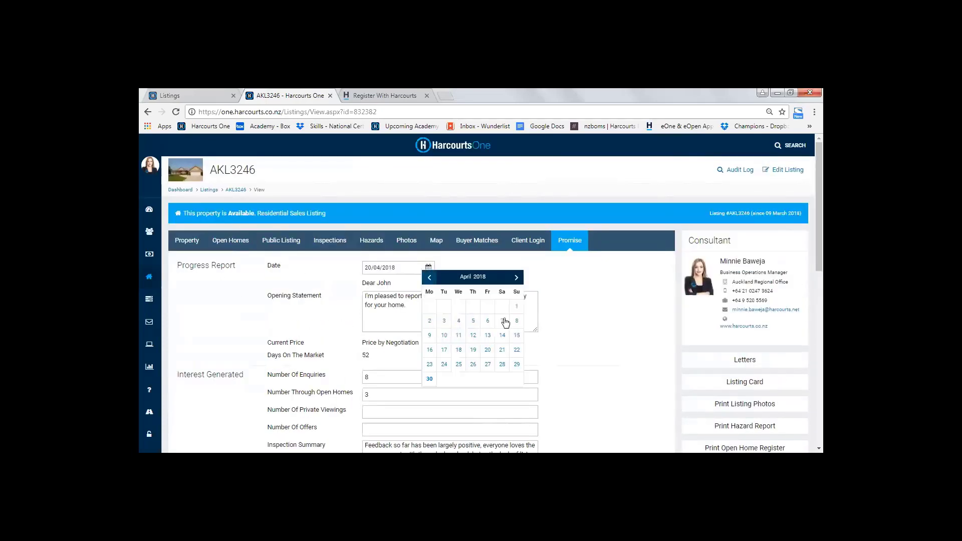
click(430, 380)
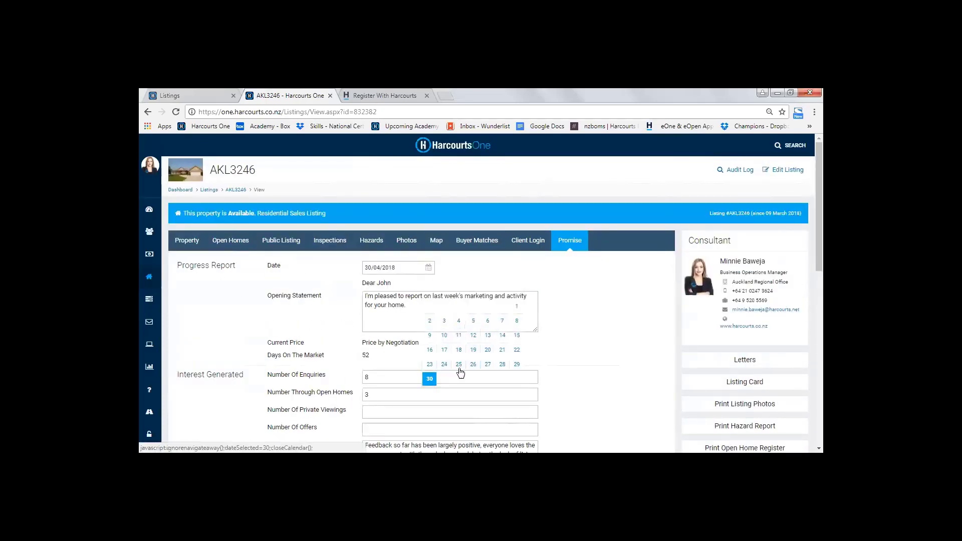
scroll(454, 360, down, 10)
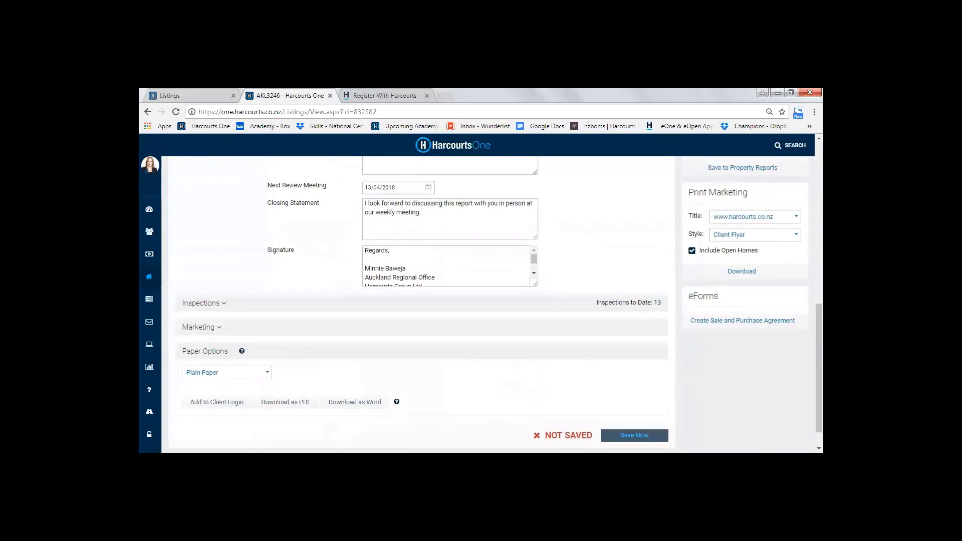
click(635, 433)
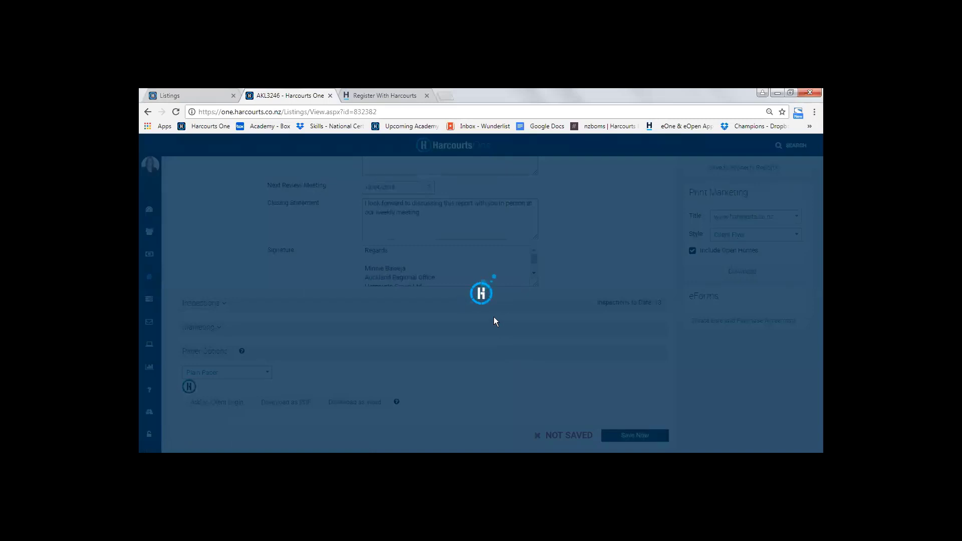
Add the saved Promise progress report to Client Login
scroll(445, 331, up, 1)
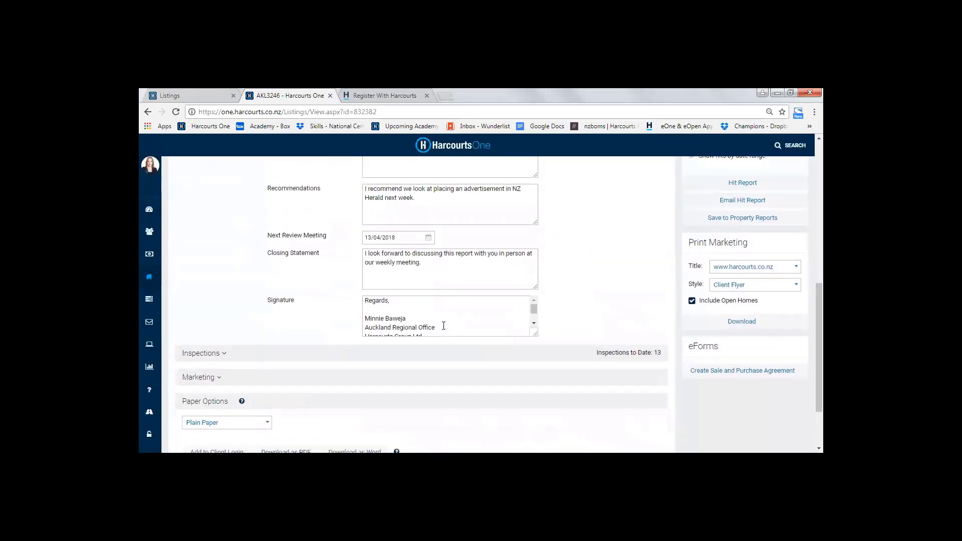
scroll(444, 327, down, 1)
scroll(291, 390, down, 2)
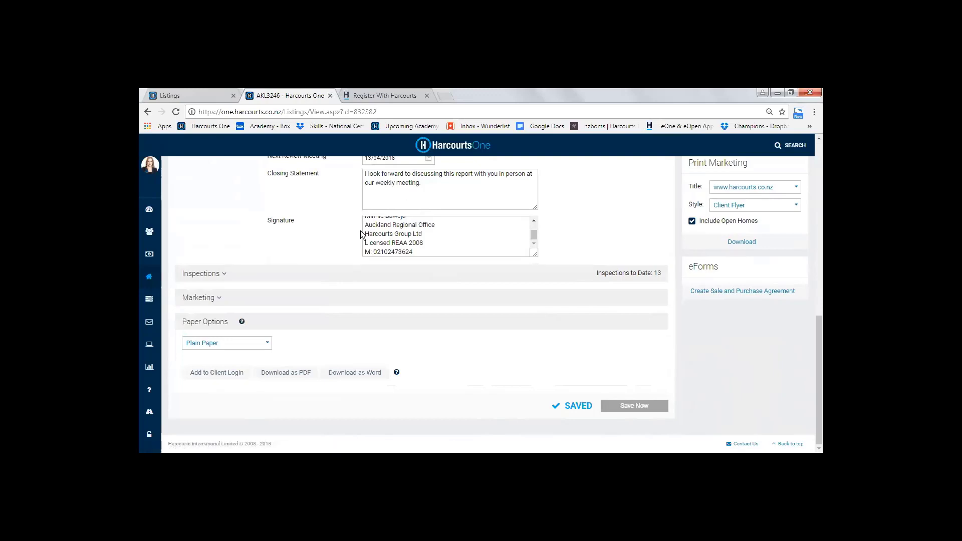
click(216, 374)
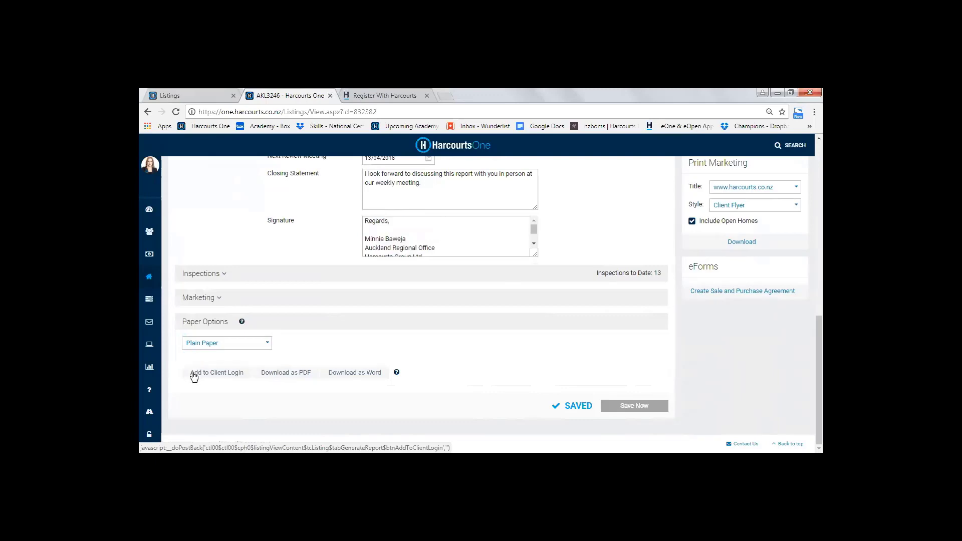
Return to the listing's Client Login section
scroll(537, 384, up, 4)
scroll(537, 385, up, 5)
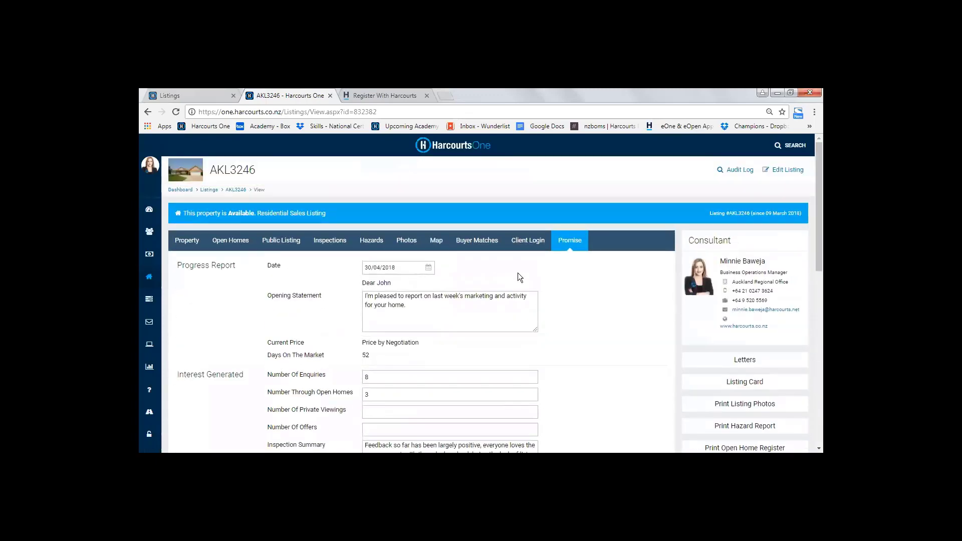
click(524, 241)
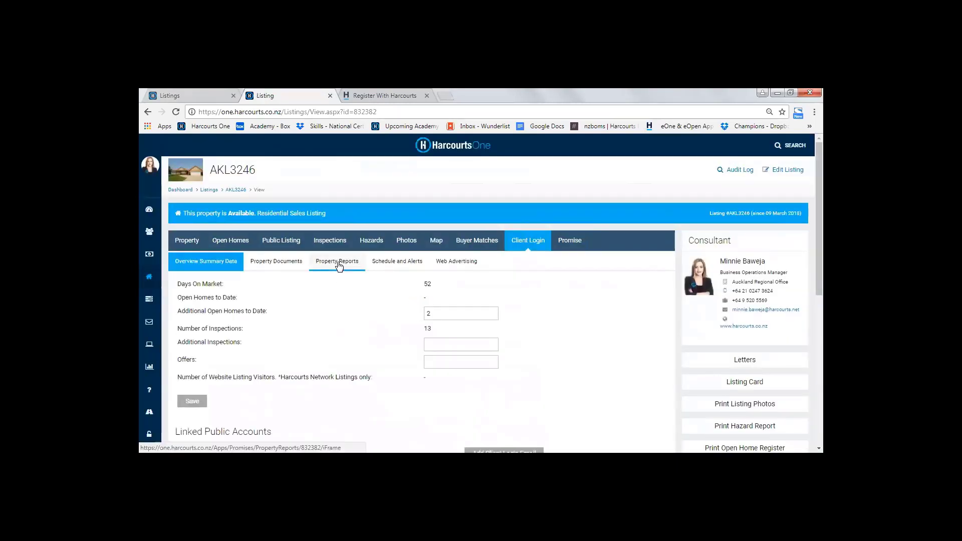
Enable client access for the Promise report uploaded 30 April 2018, and view the new report upload form without saving
click(337, 263)
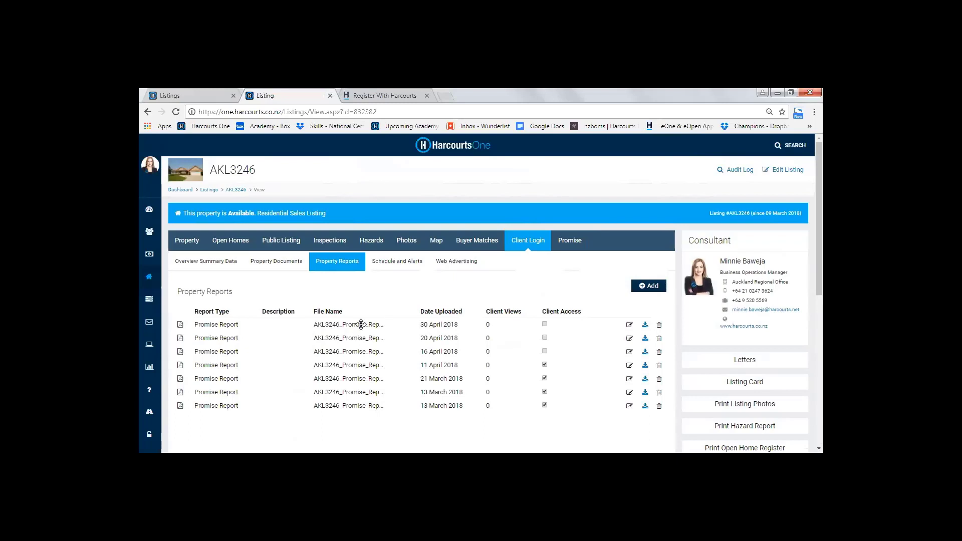
click(544, 325)
click(651, 286)
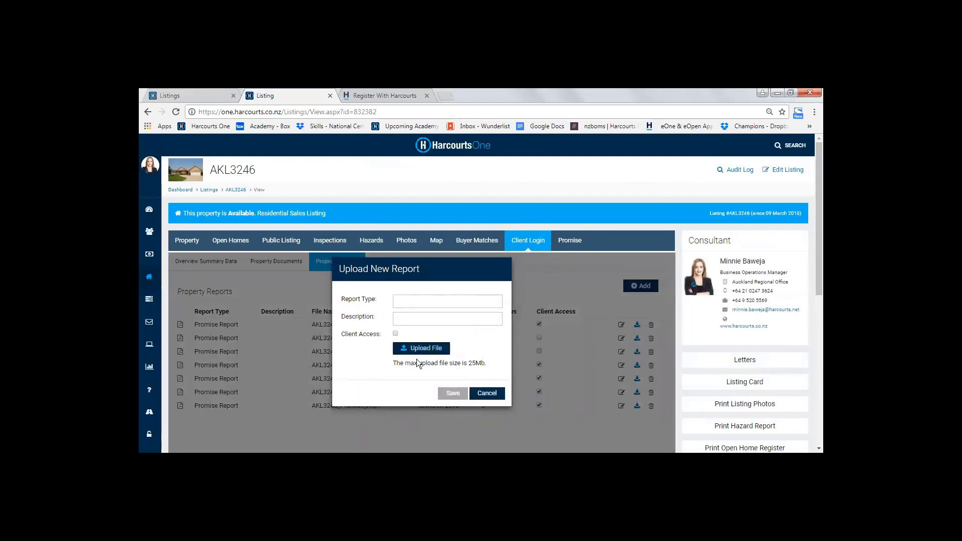
click(487, 393)
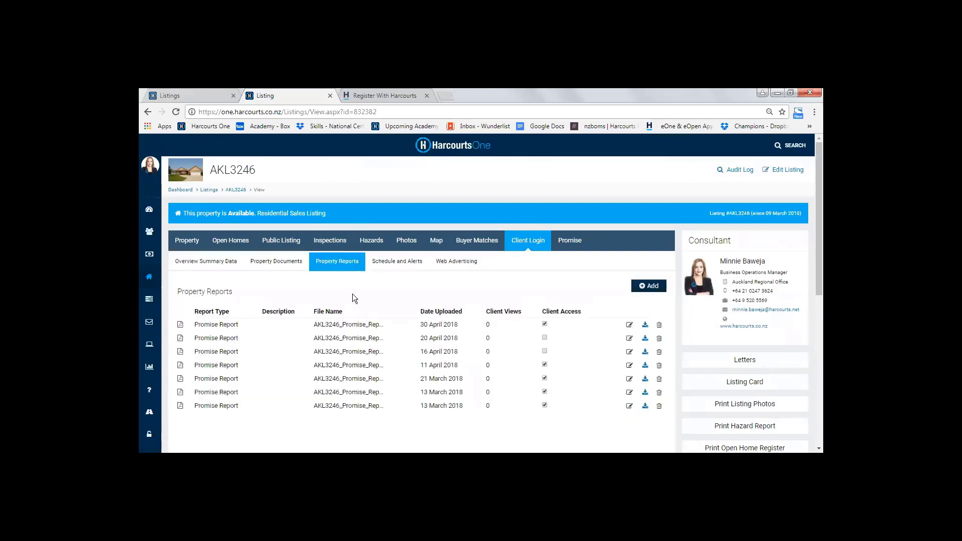
In the listing's Schedule and Alerts, start a new event dated 09/05/2018 at 1:30pm
click(399, 275)
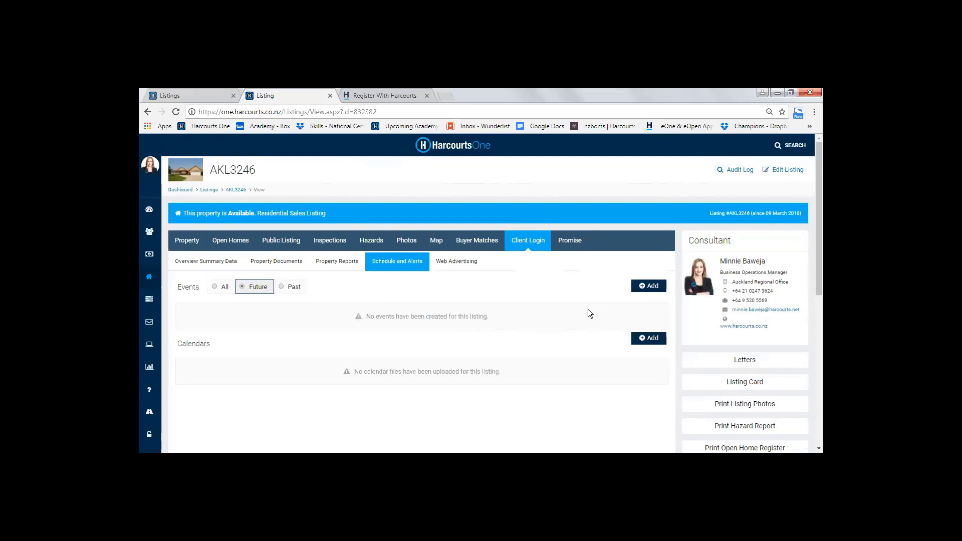
click(650, 290)
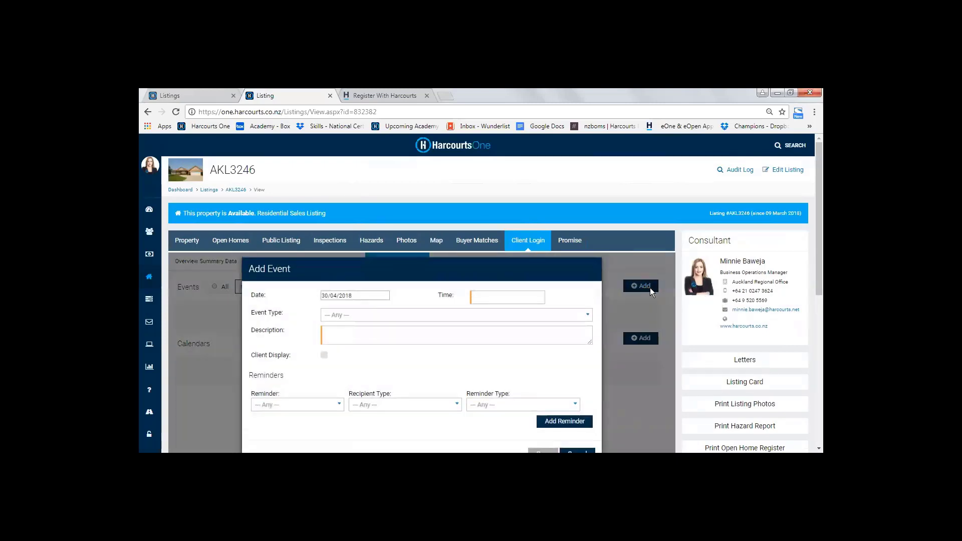
click(353, 296)
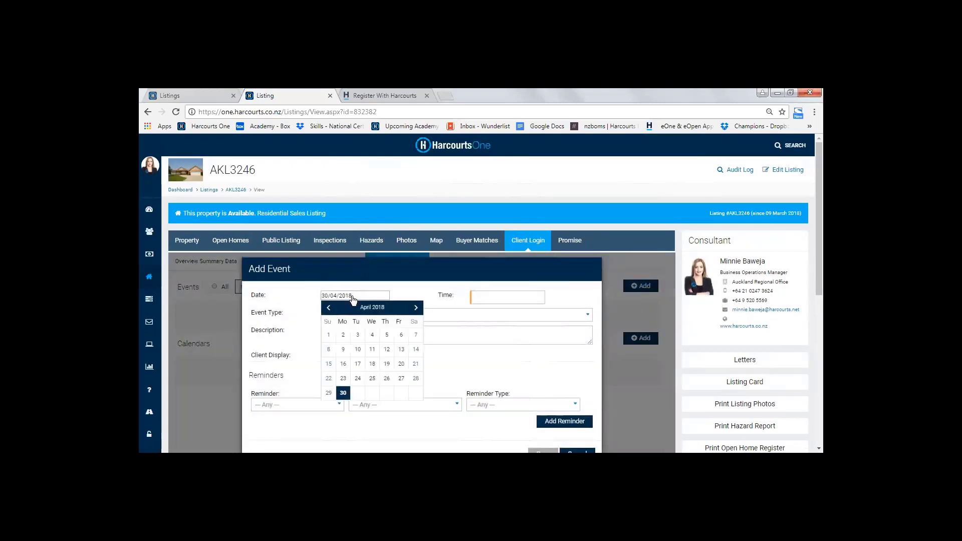
click(416, 308)
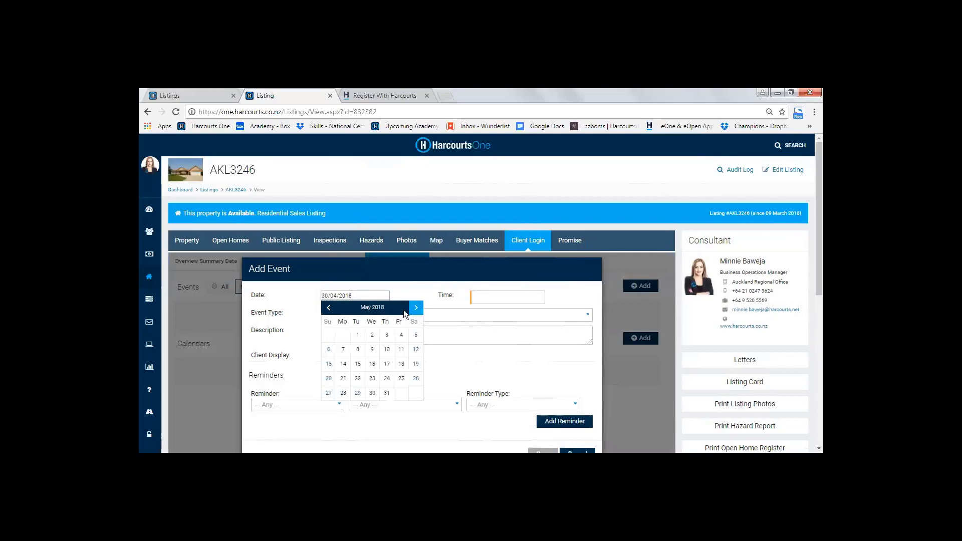
click(373, 336)
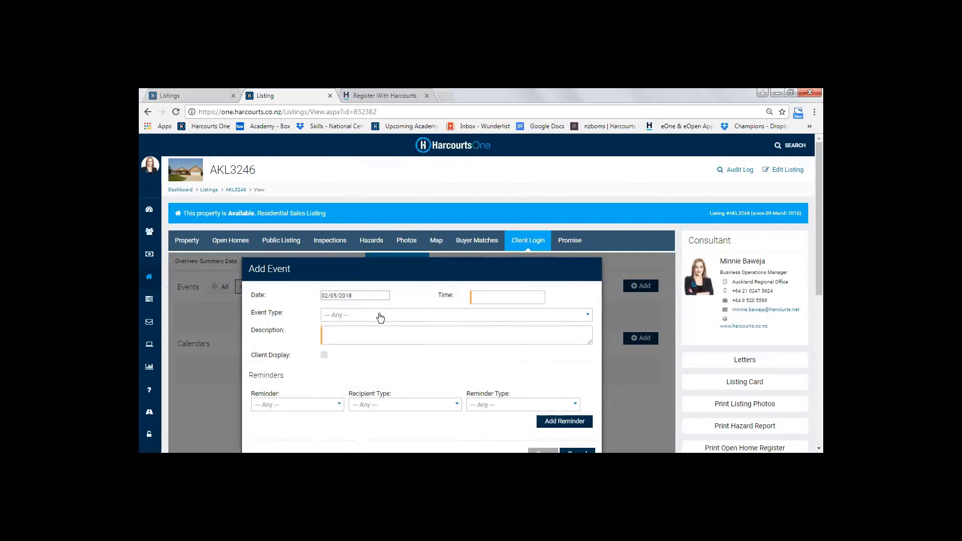
click(374, 298)
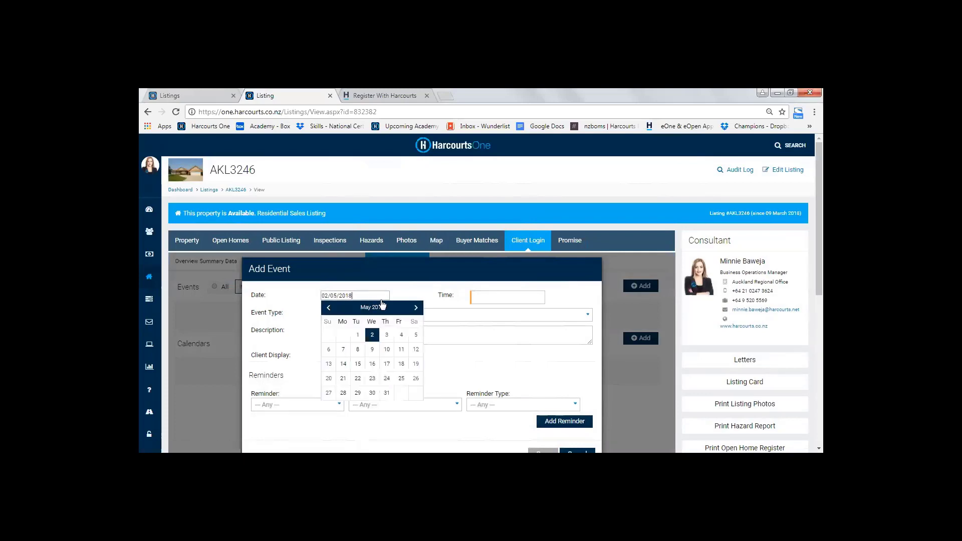
click(371, 350)
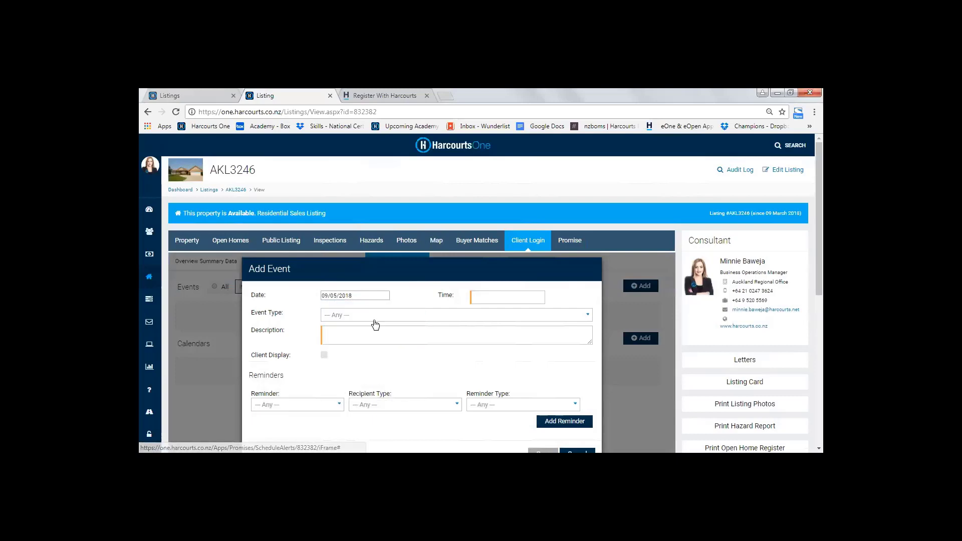
click(493, 298)
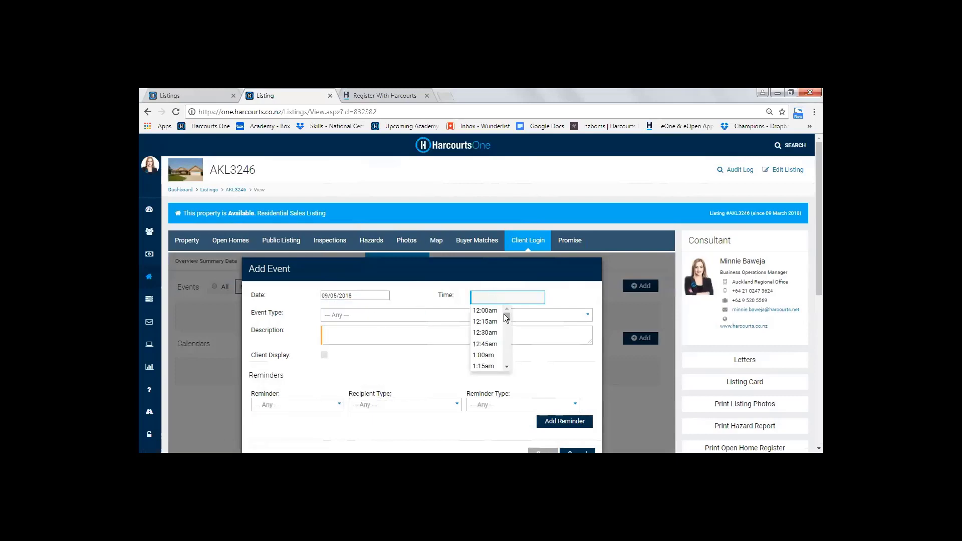
drag(503, 314, 505, 338)
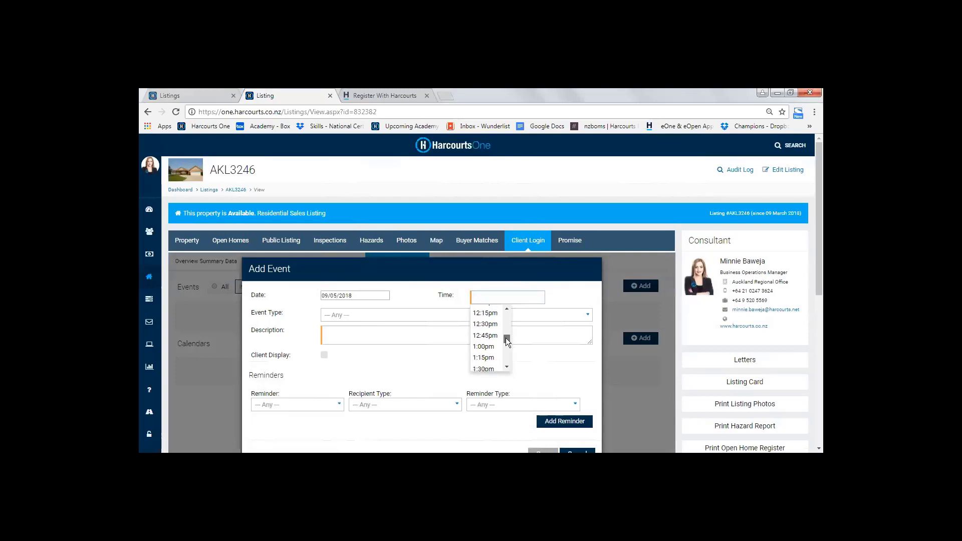
scroll(505, 337, down, 1)
click(494, 333)
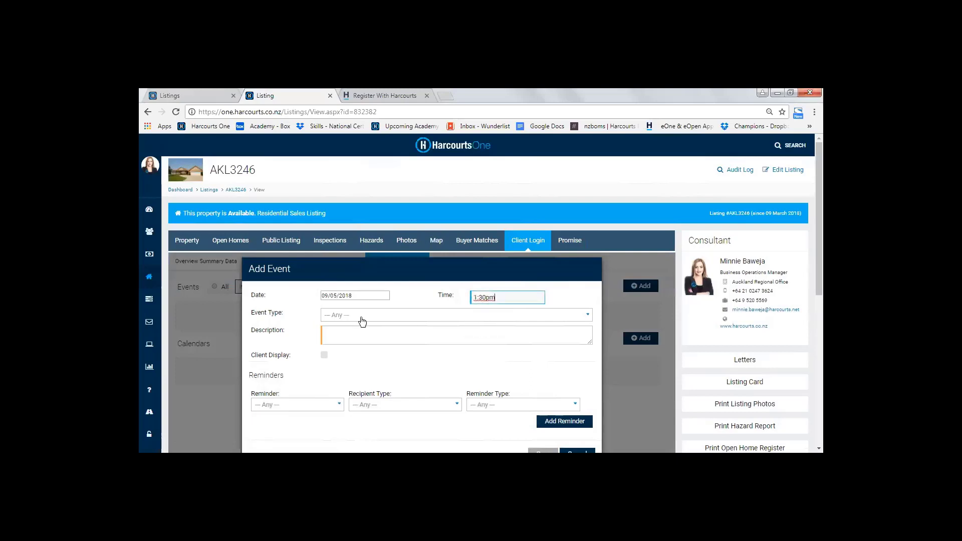
Set the event type to Auction, describe it as a reserve set meeting at the street address, and enable Client Display
click(355, 316)
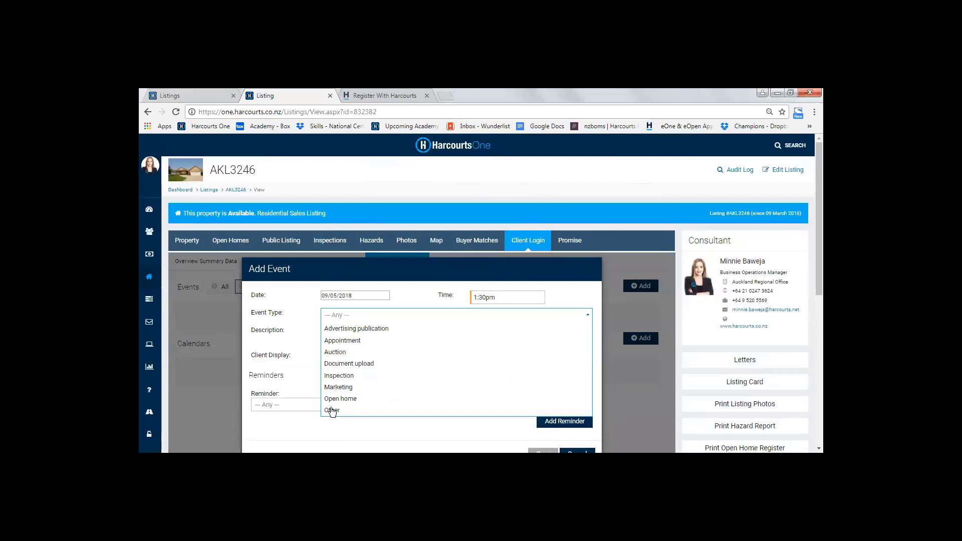
click(335, 353)
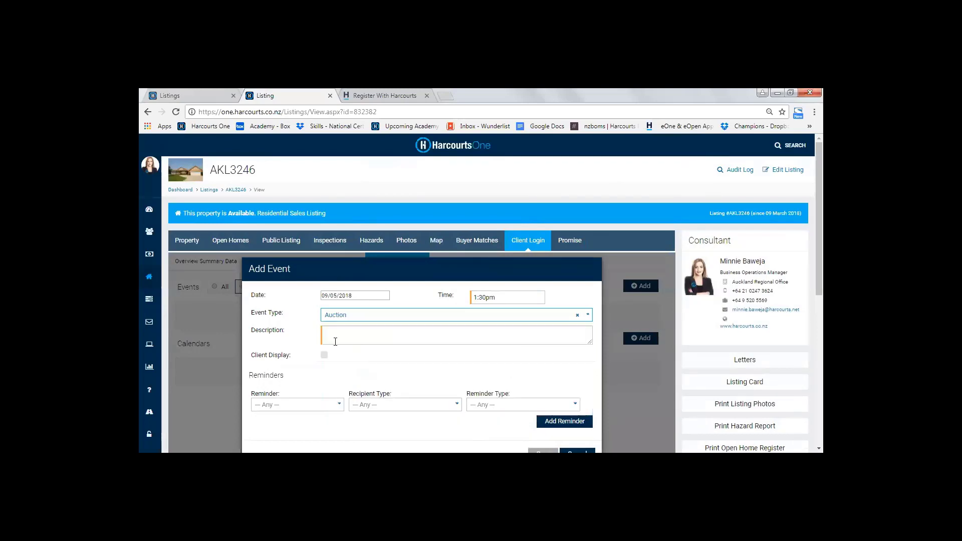
click(338, 335)
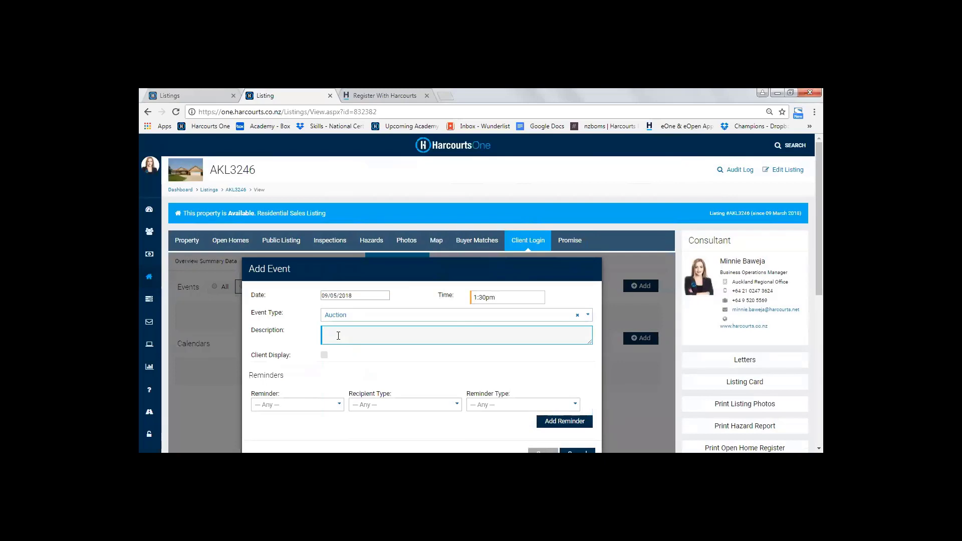
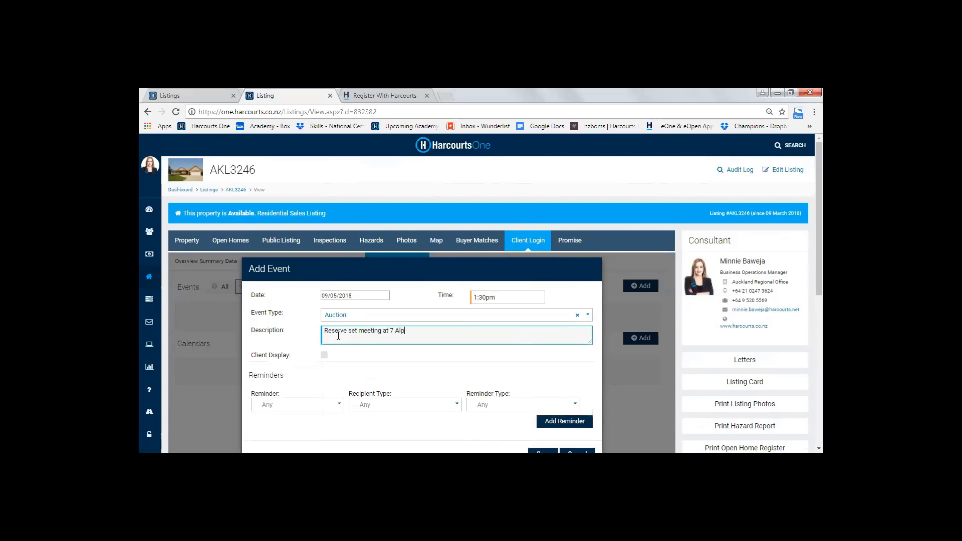
click(324, 355)
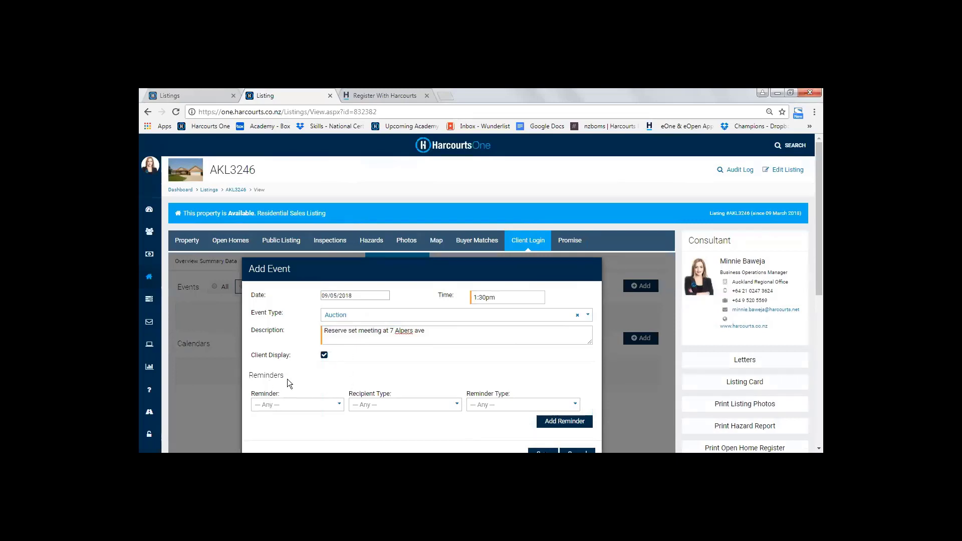
Add a 1 day email reminder for the first listed client to the auction event and save the event
click(337, 407)
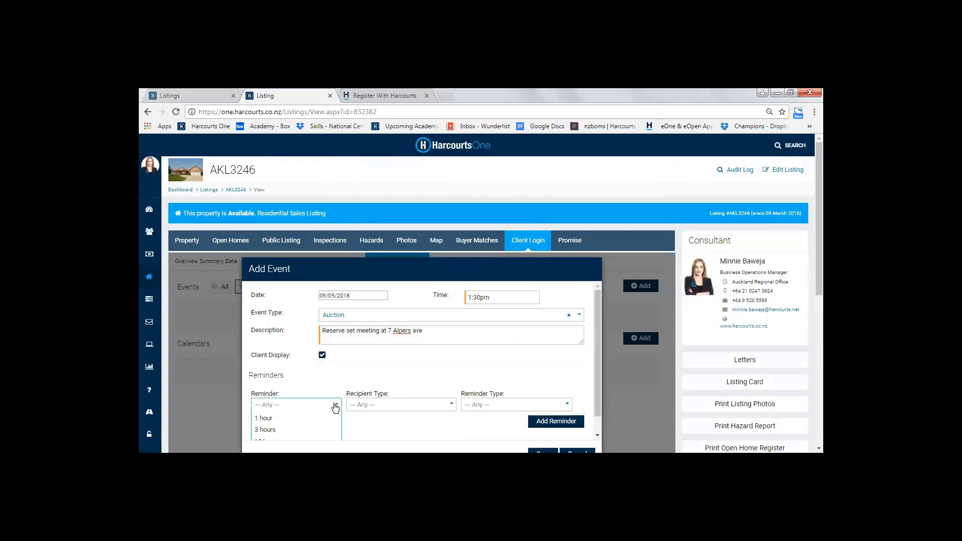
scroll(372, 416, down, 2)
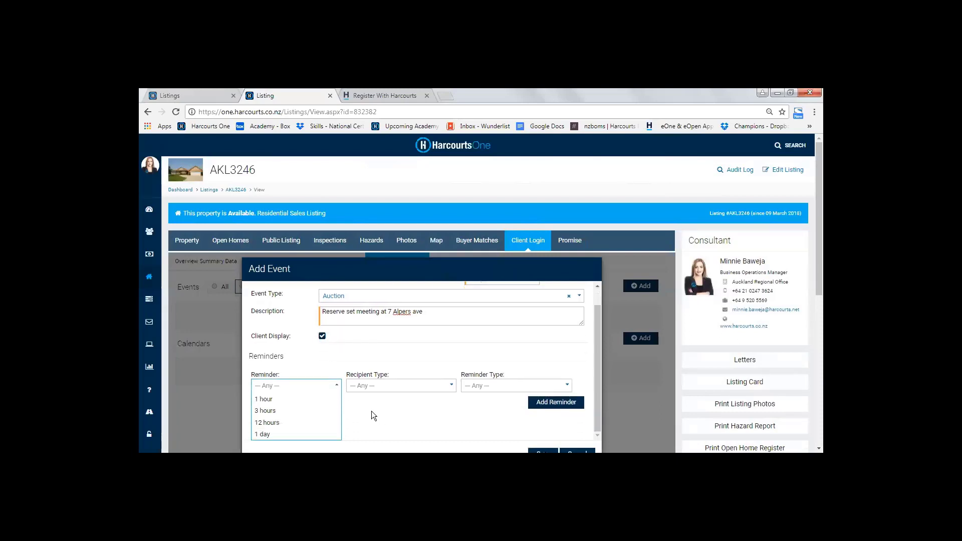
scroll(371, 411, down, 1)
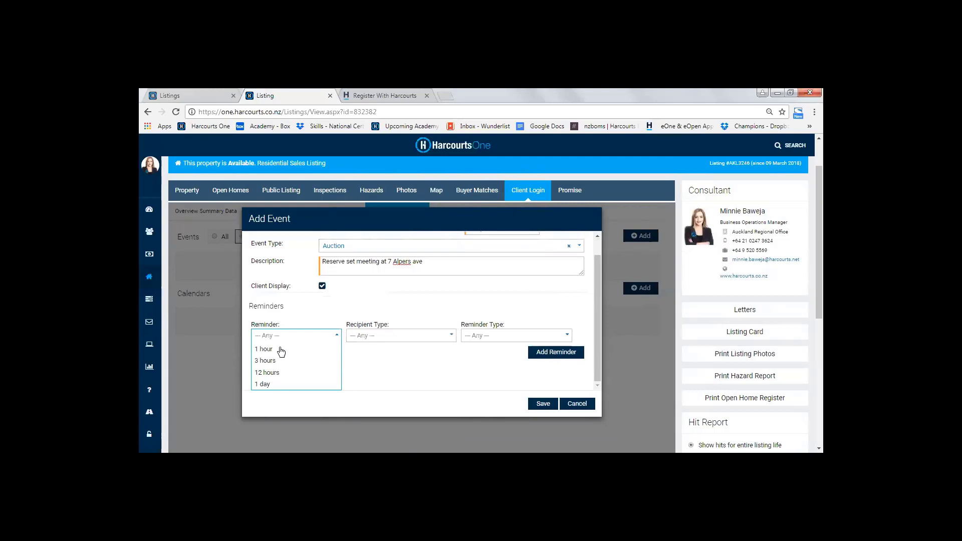
click(265, 385)
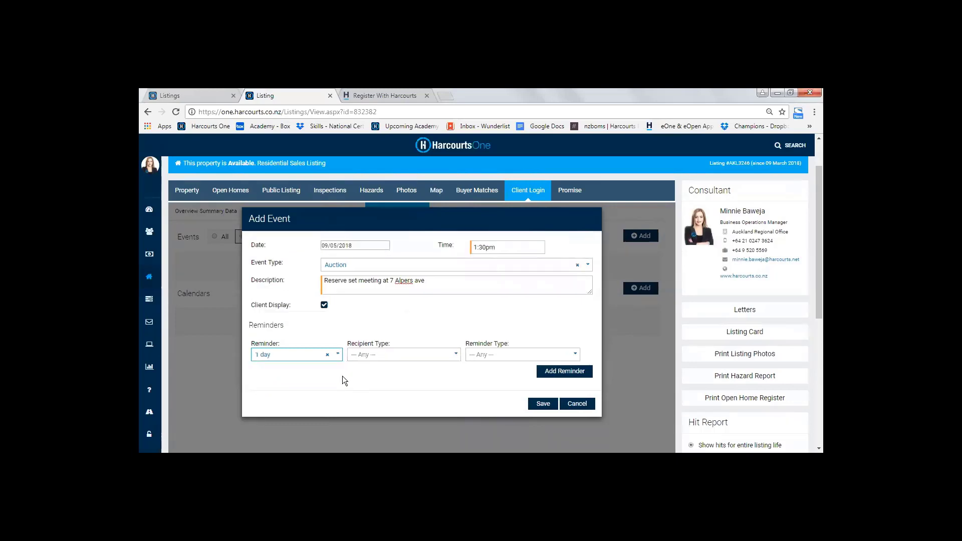
click(423, 357)
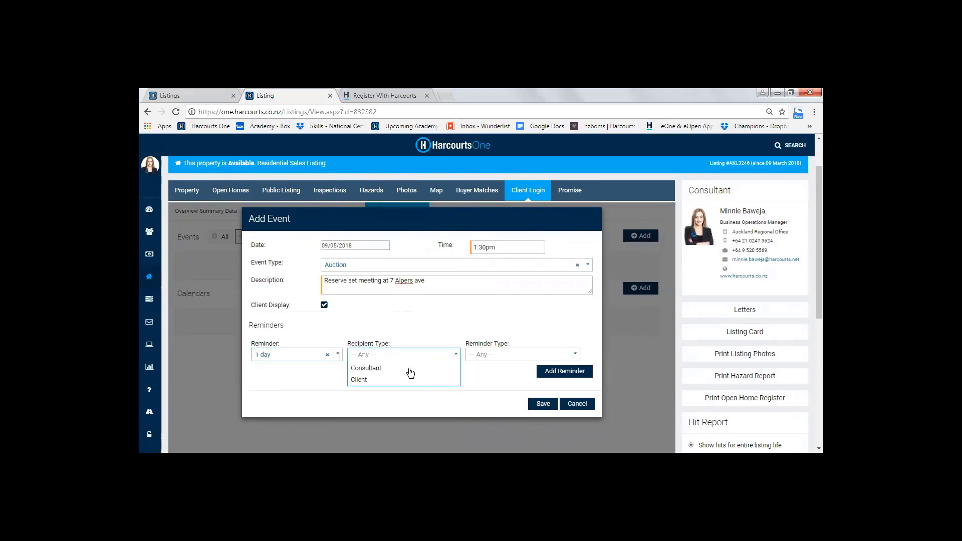
click(359, 380)
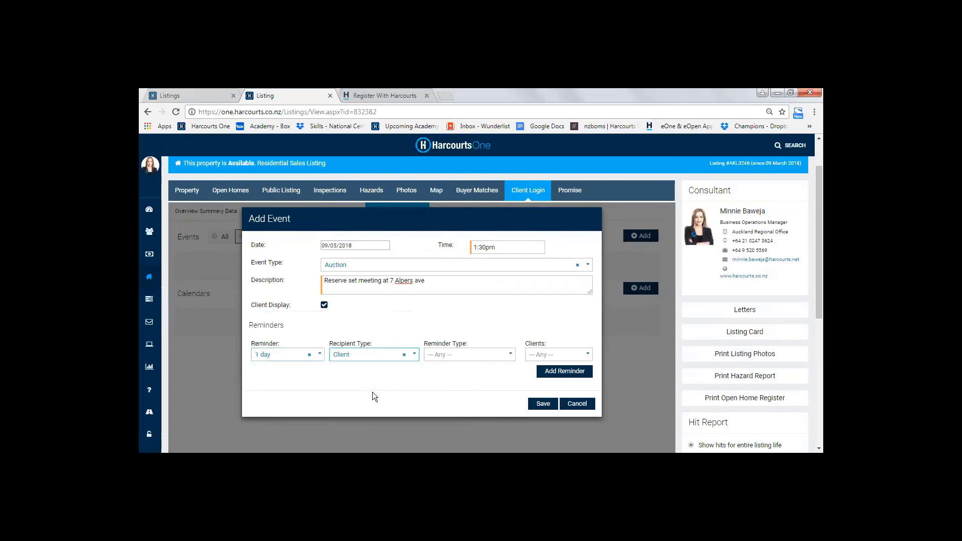
click(464, 357)
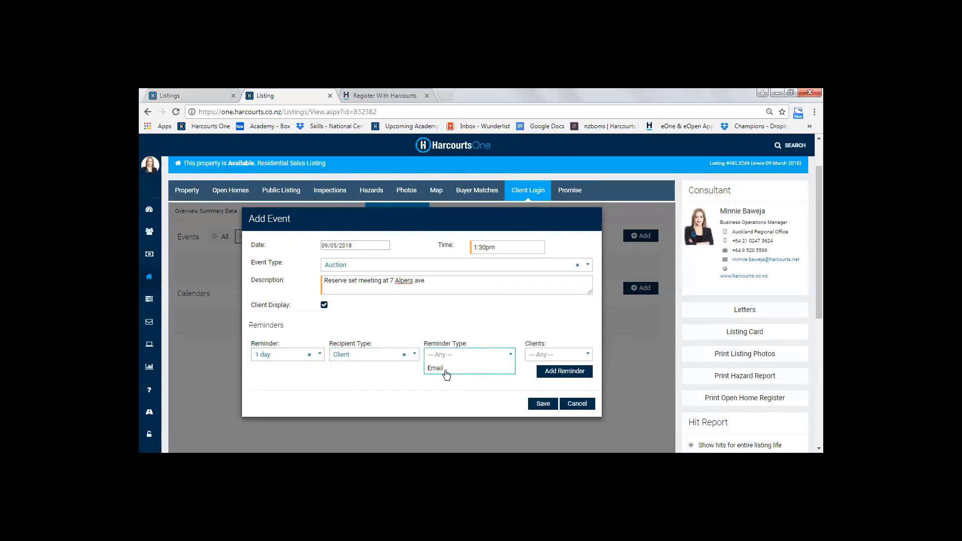
click(444, 369)
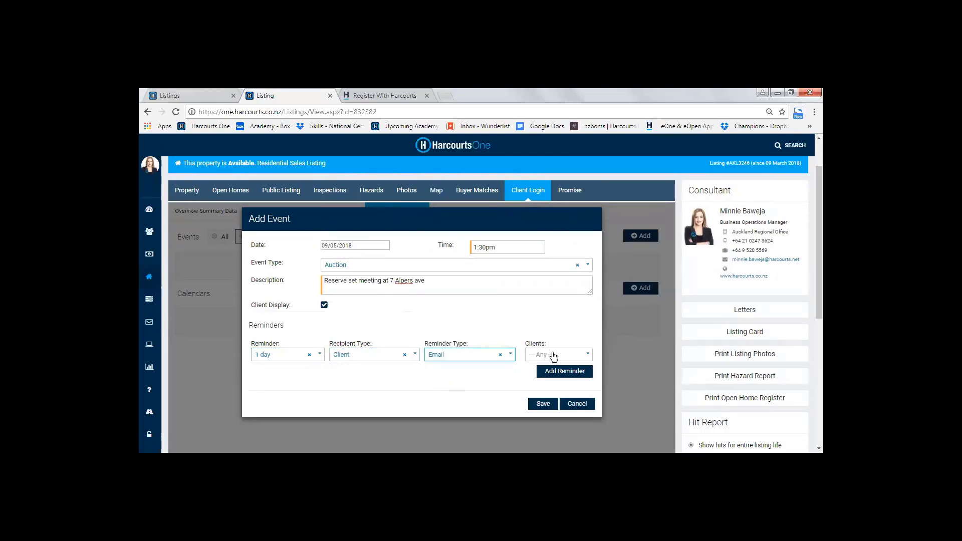
click(582, 356)
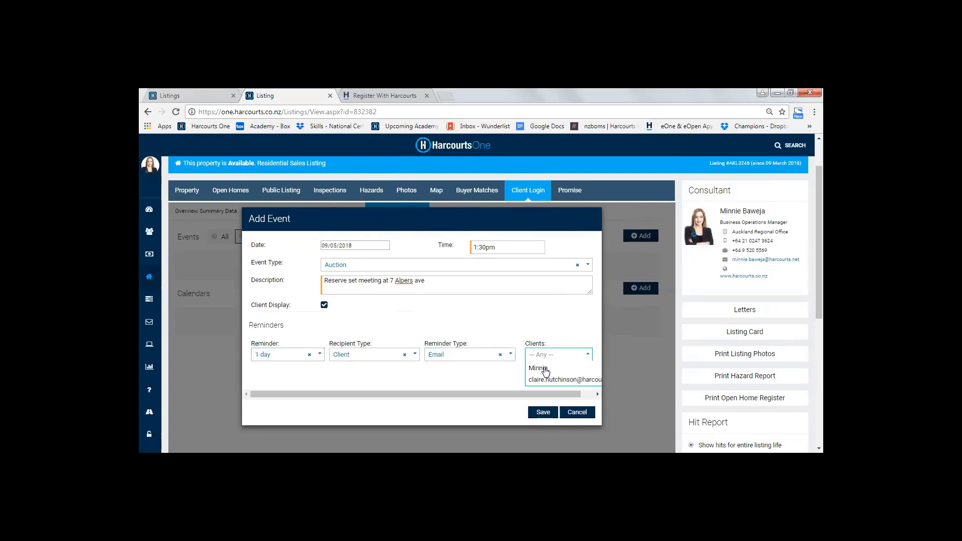
click(540, 369)
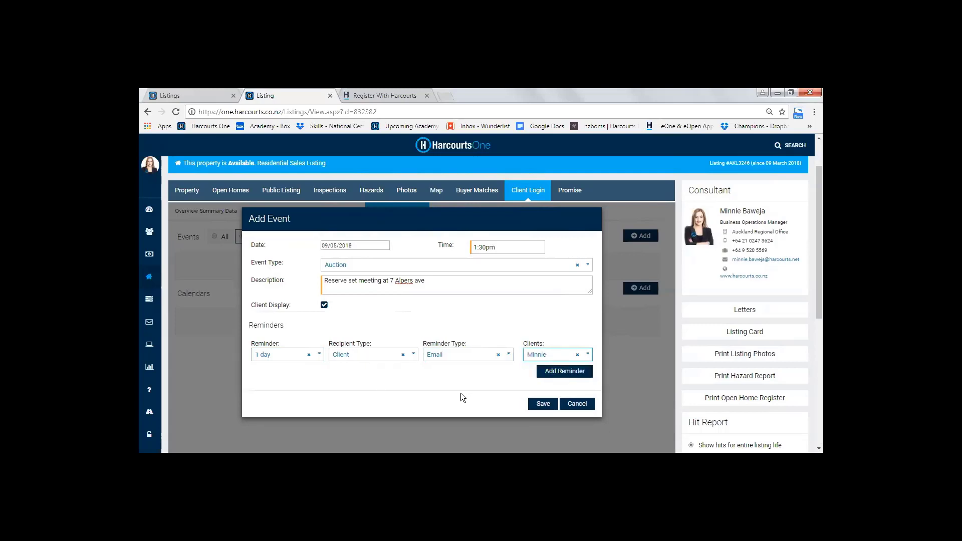
click(564, 371)
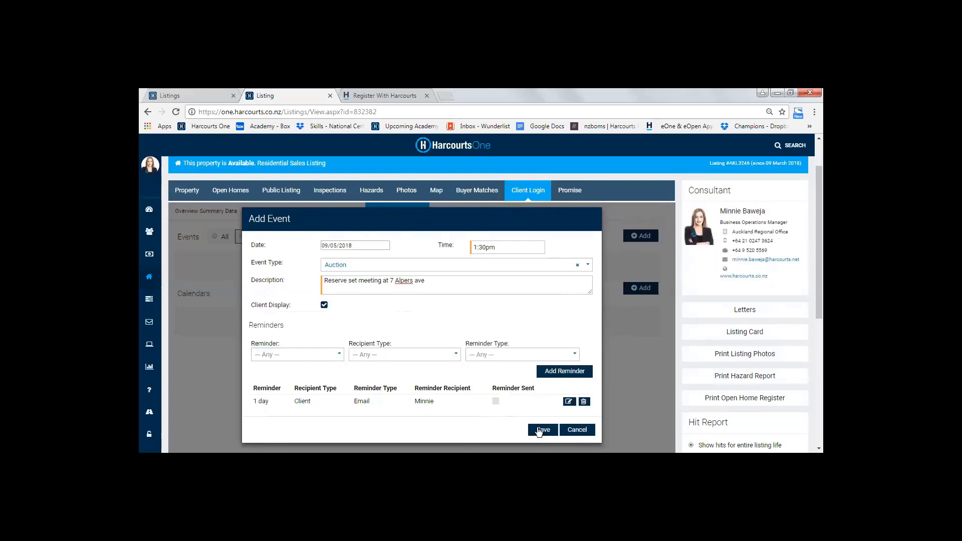
click(540, 430)
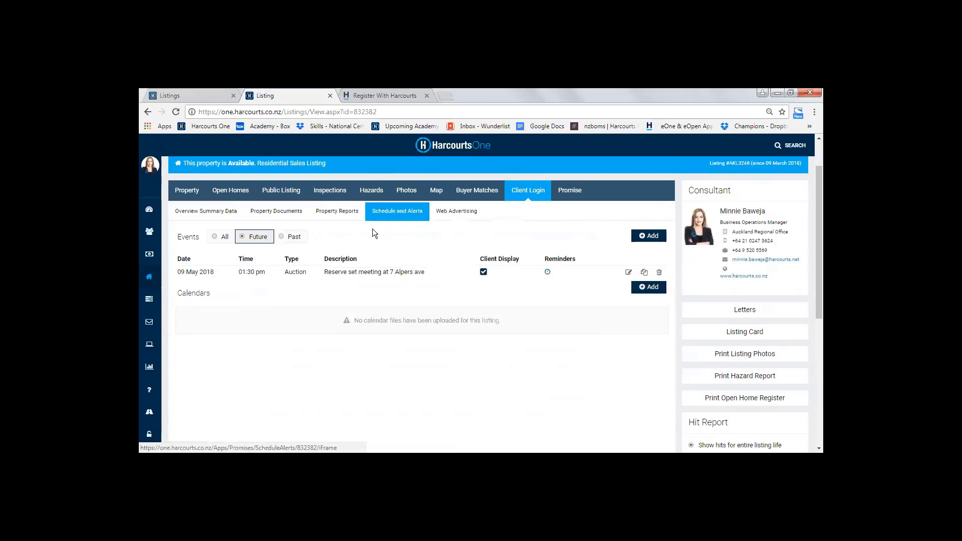
Open the listing's Web Advertising section and start a new advertising link with the description Trademe
click(449, 224)
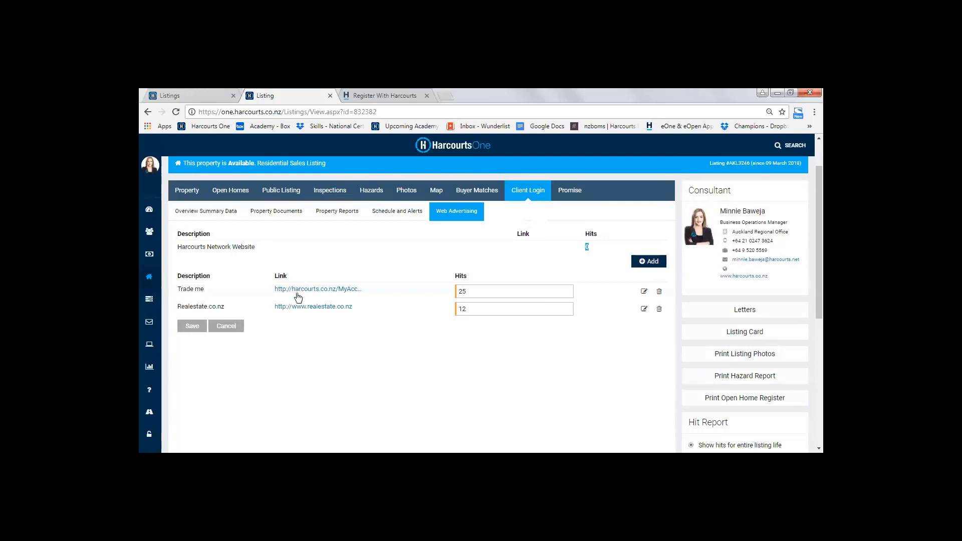
click(473, 291)
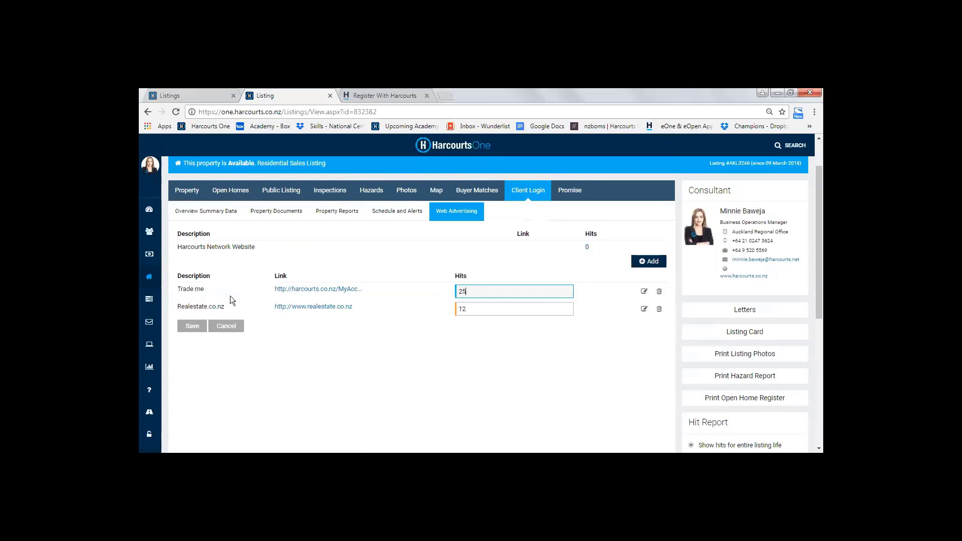
click(648, 261)
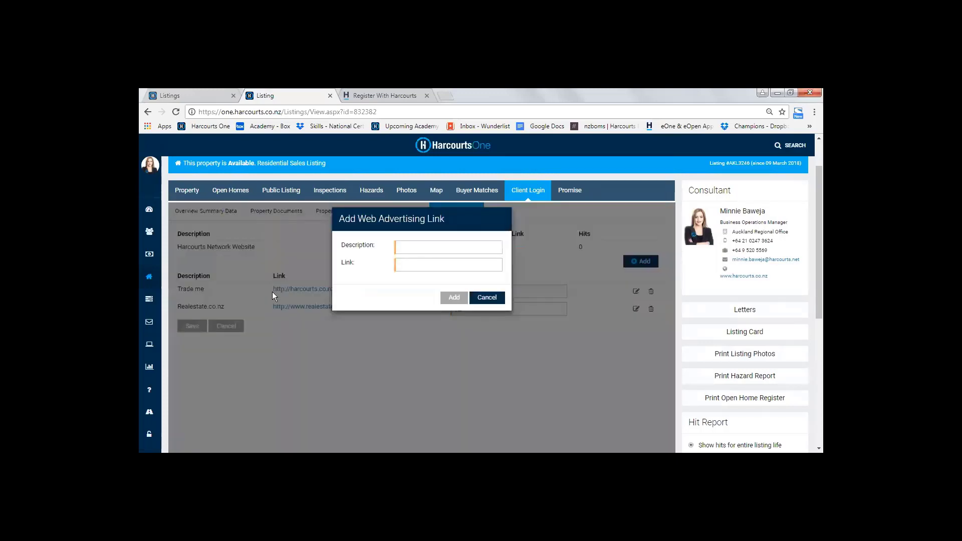
click(415, 250)
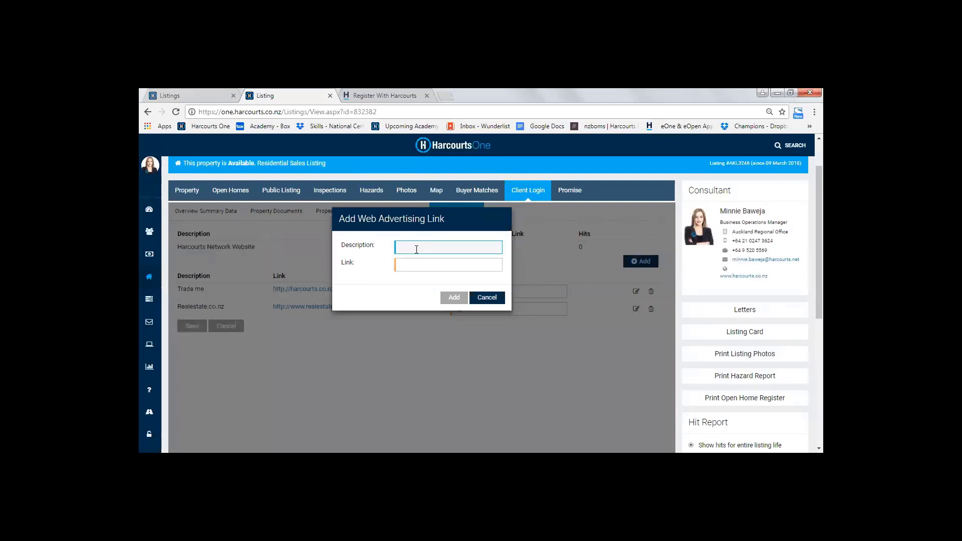
text(Trademe)
click(414, 262)
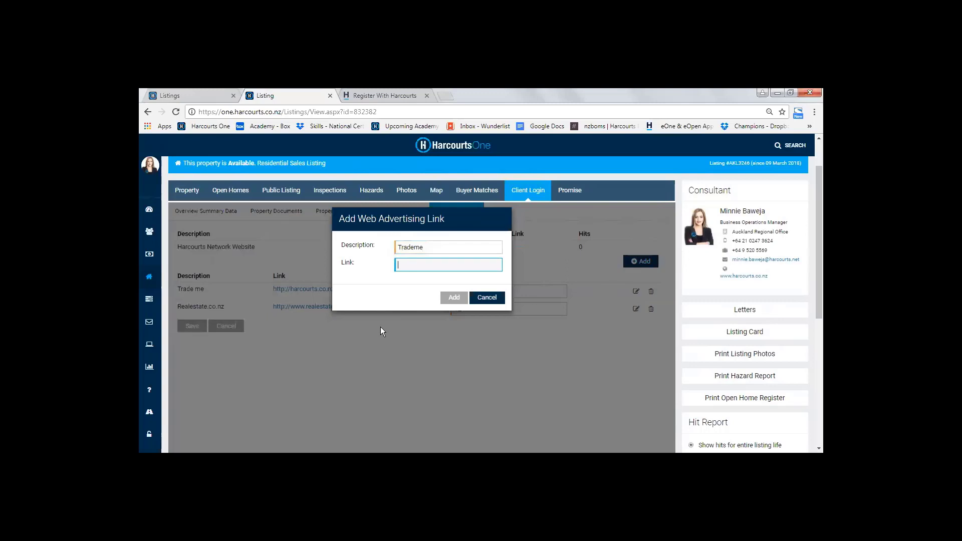
On the Harcourts website, open the residential listing "Absolute Waterfront / Riparian Rights" and copy its web address
click(386, 96)
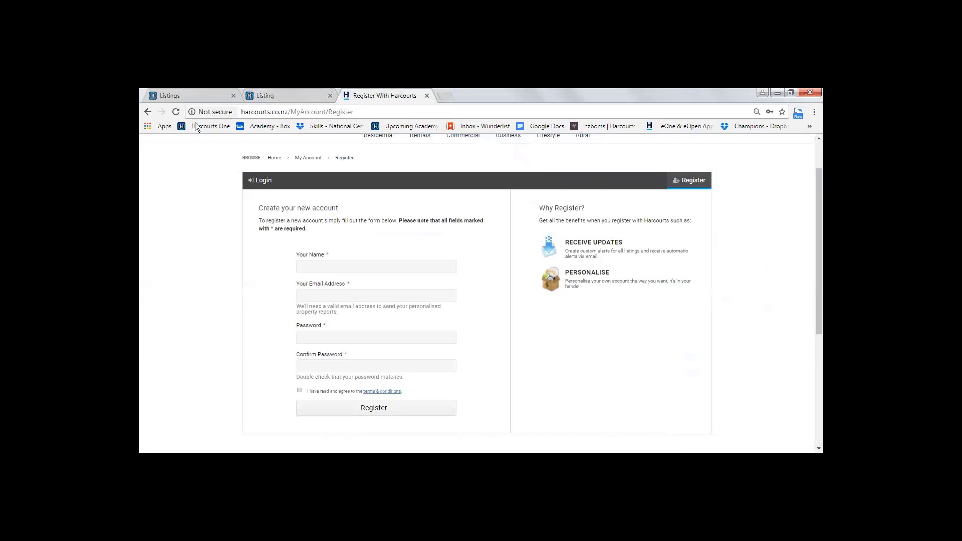
click(256, 116)
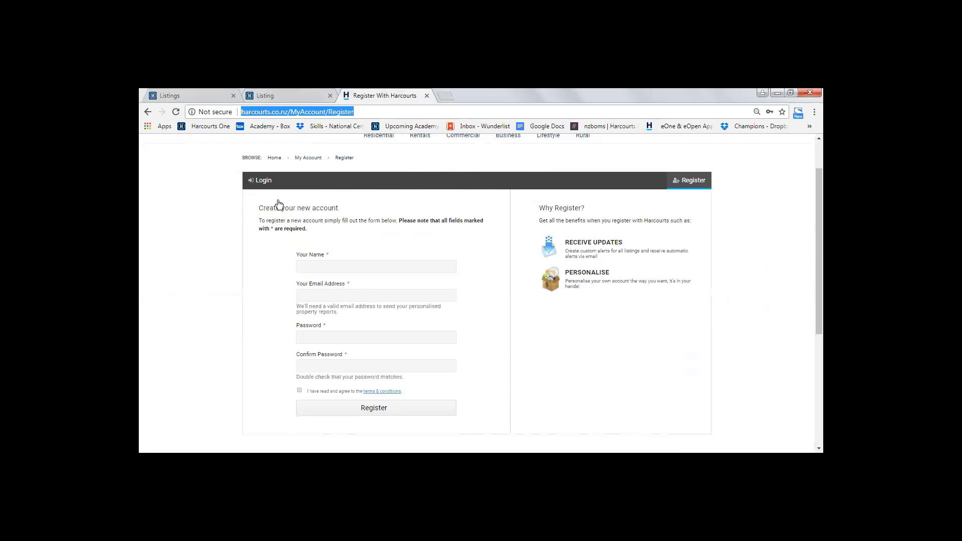
scroll(279, 202, up, 1)
click(383, 187)
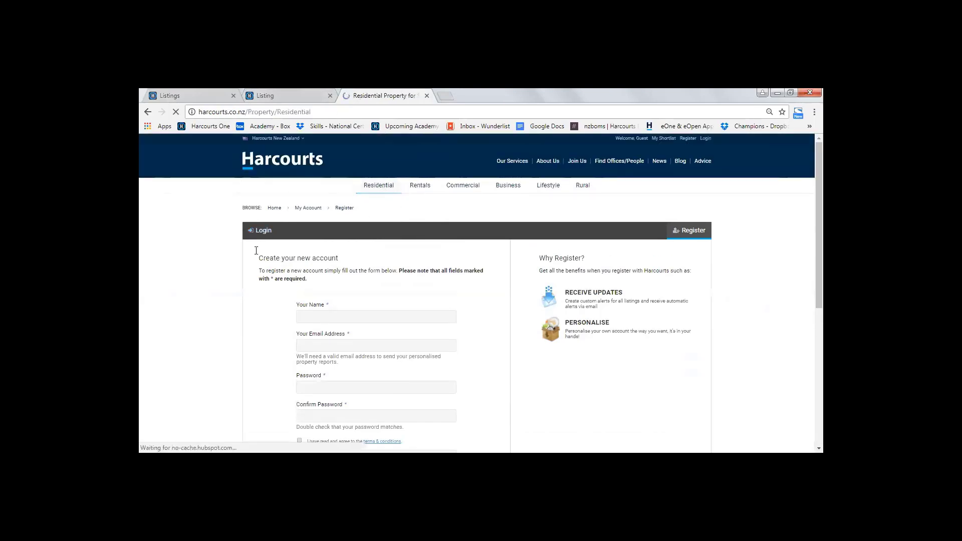
scroll(416, 363, down, 2)
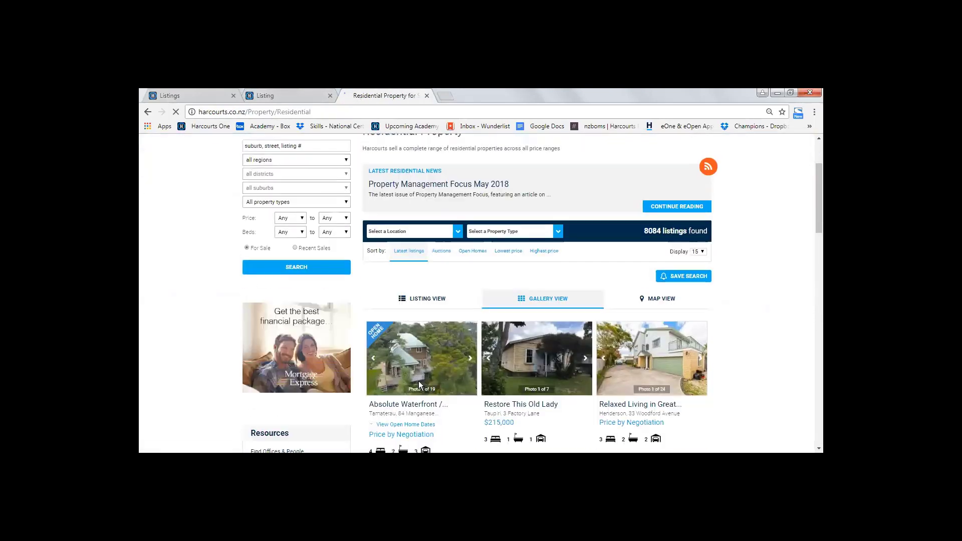
click(415, 406)
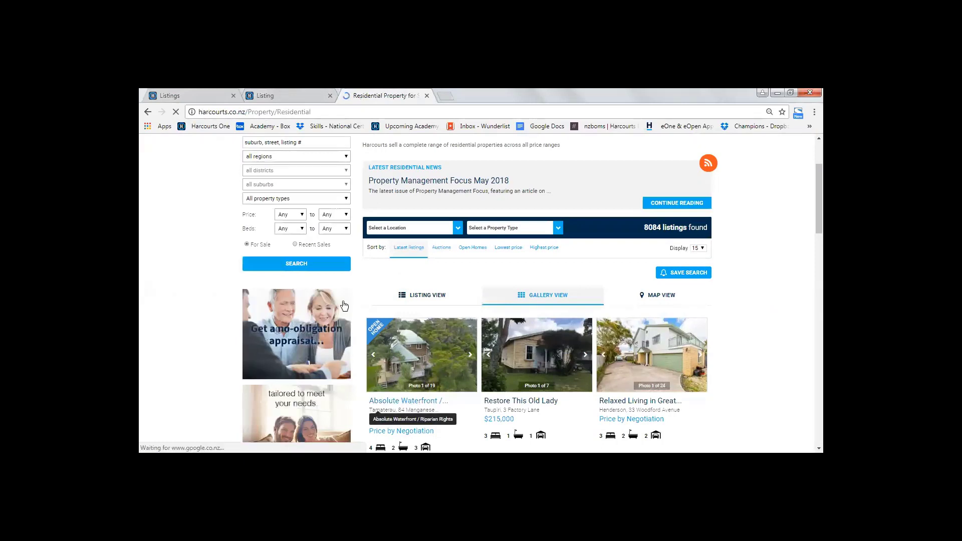
click(234, 112)
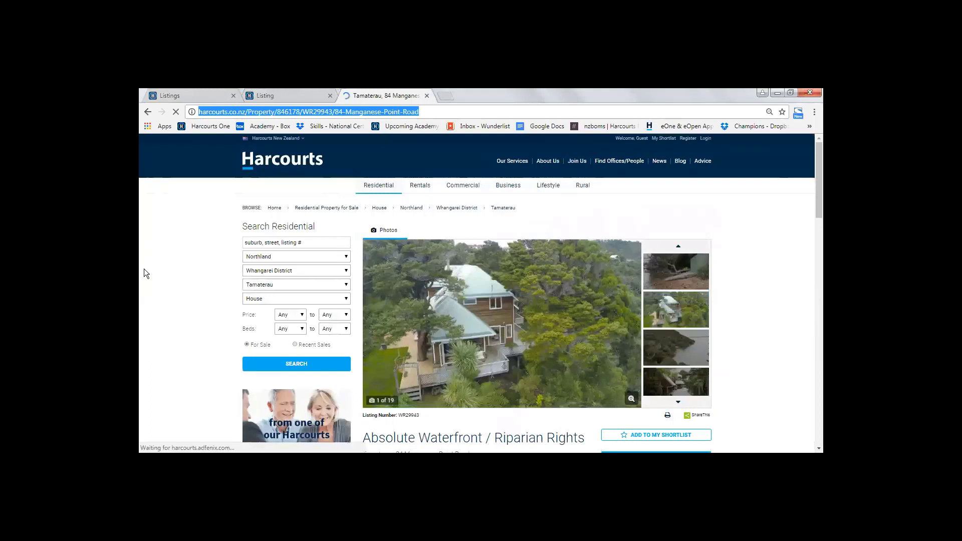
Change the new advertising link's description to Harcourts, paste the copied property web address as its link, and add it
click(281, 95)
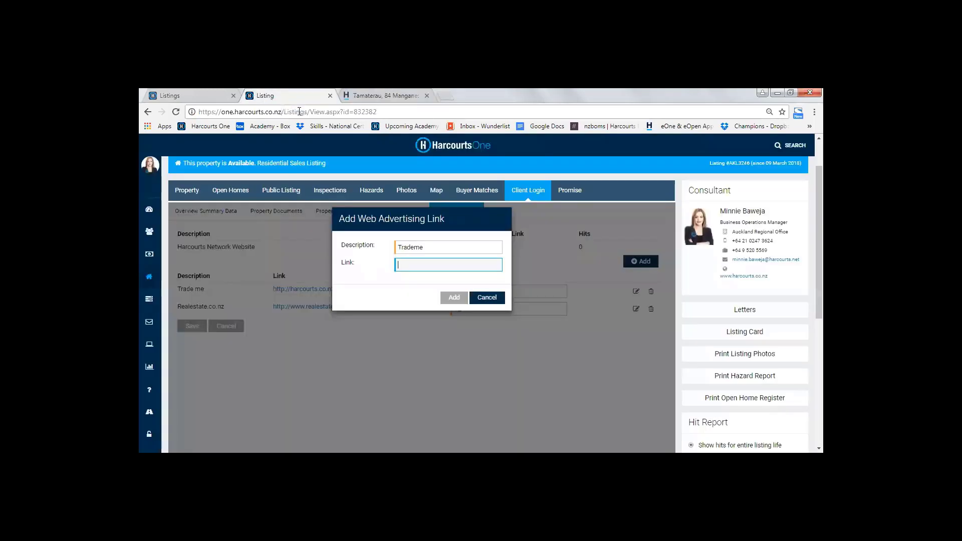
click(374, 244)
text(Harcourts)
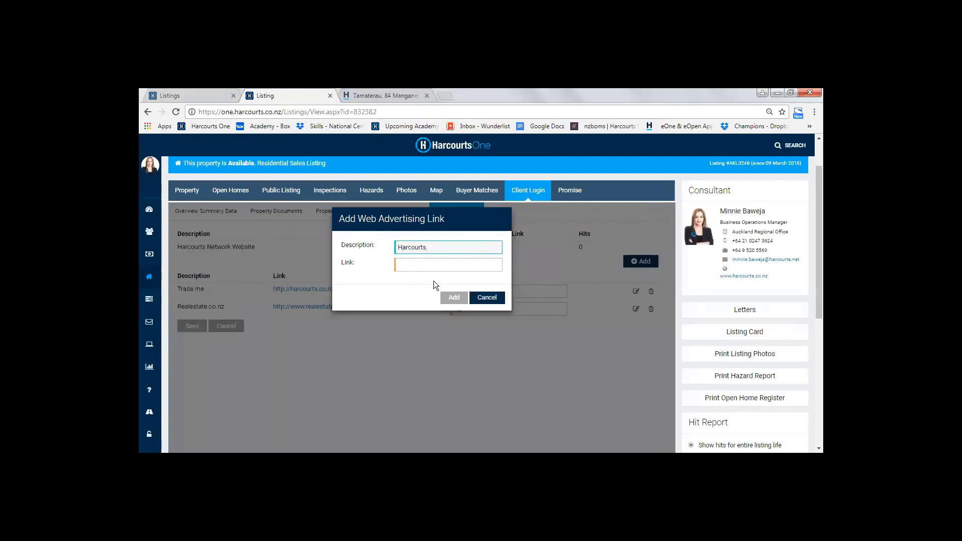
click(422, 266)
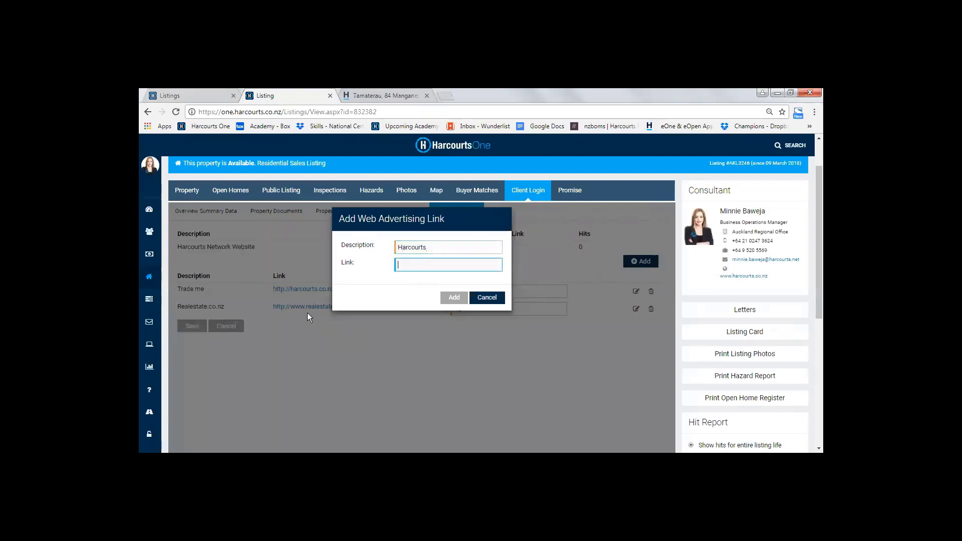
key(ctrl+v)
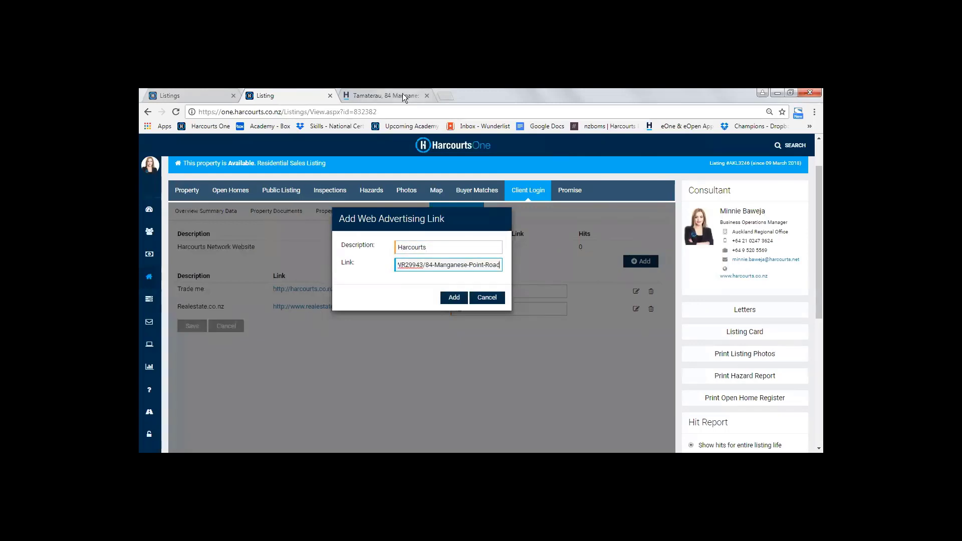
click(454, 299)
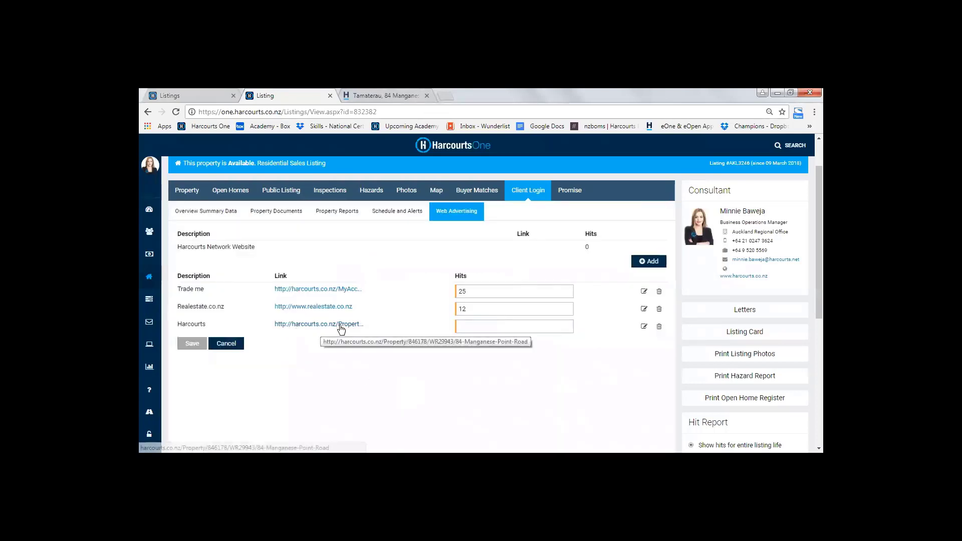
click(496, 325)
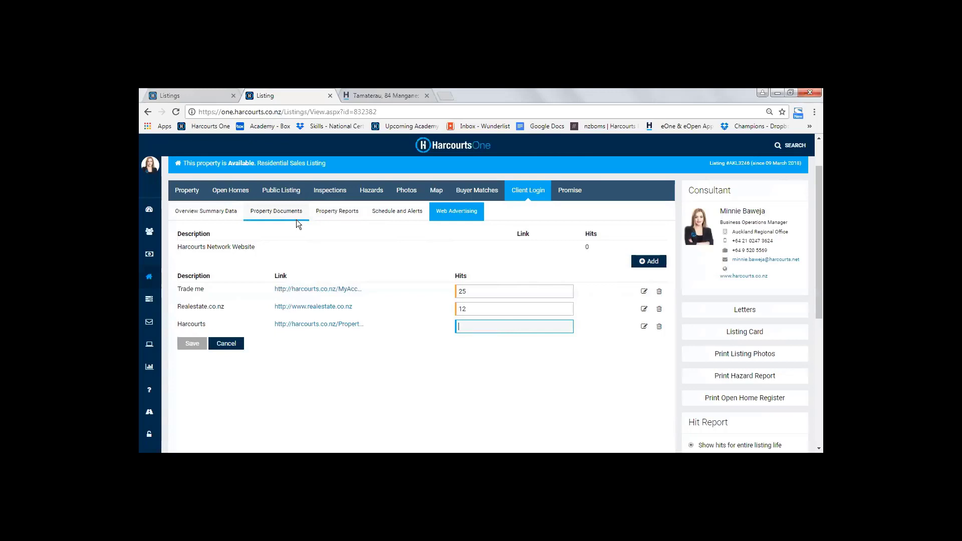
Switch to the Harcourts website and log in to the client account with the prefilled credentials
click(374, 94)
click(260, 112)
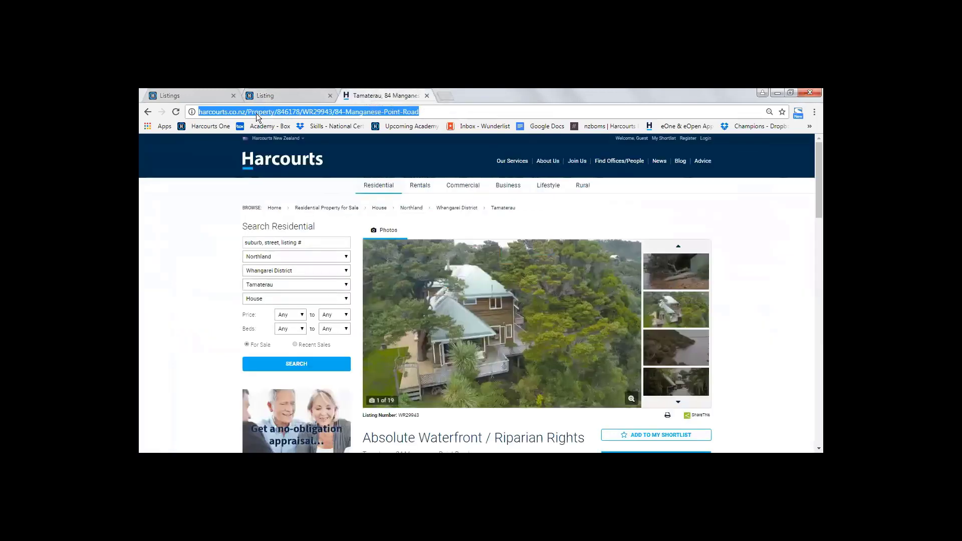
click(261, 158)
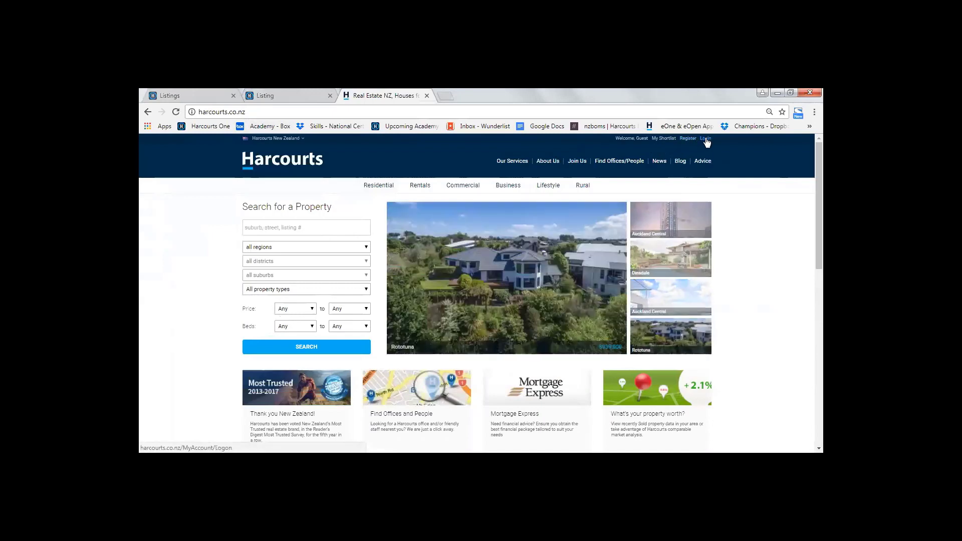
click(705, 138)
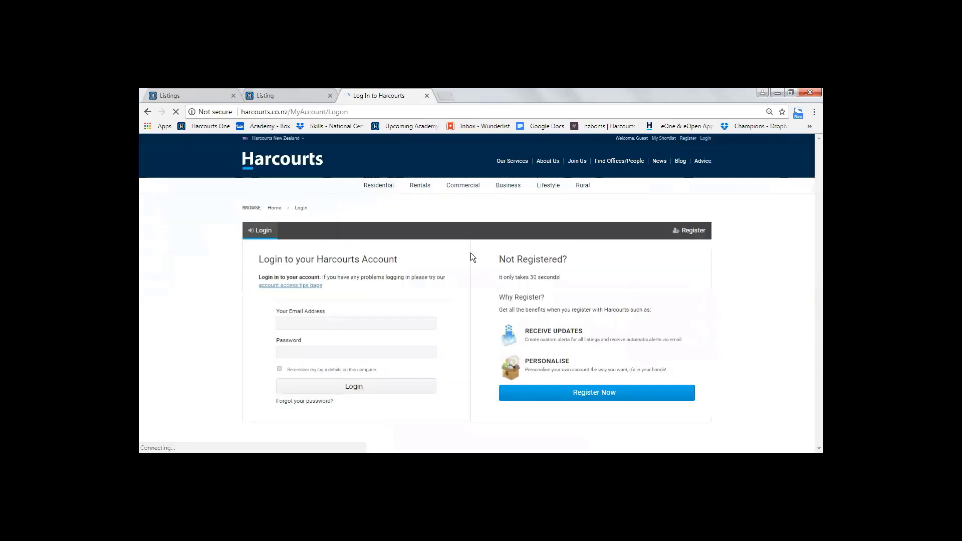
scroll(220, 274, down, 1)
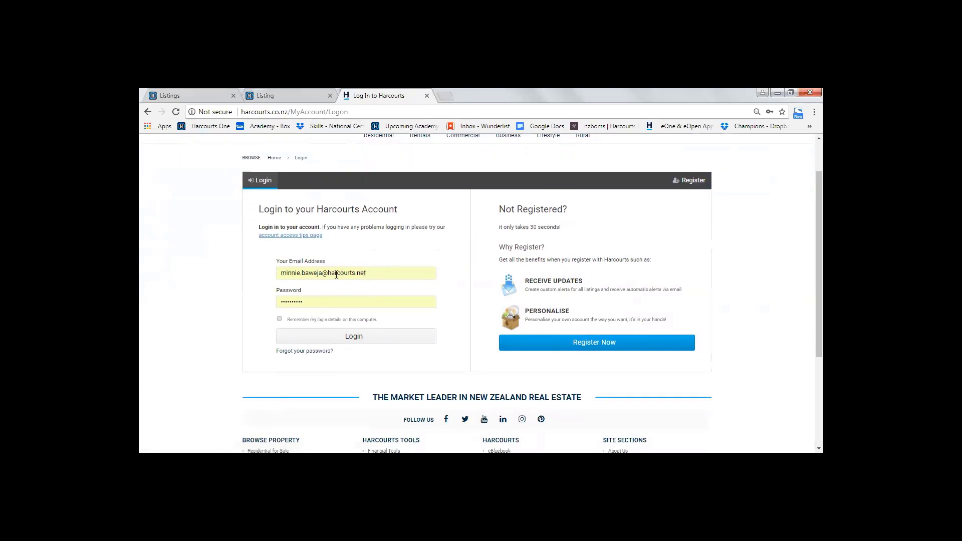
click(355, 339)
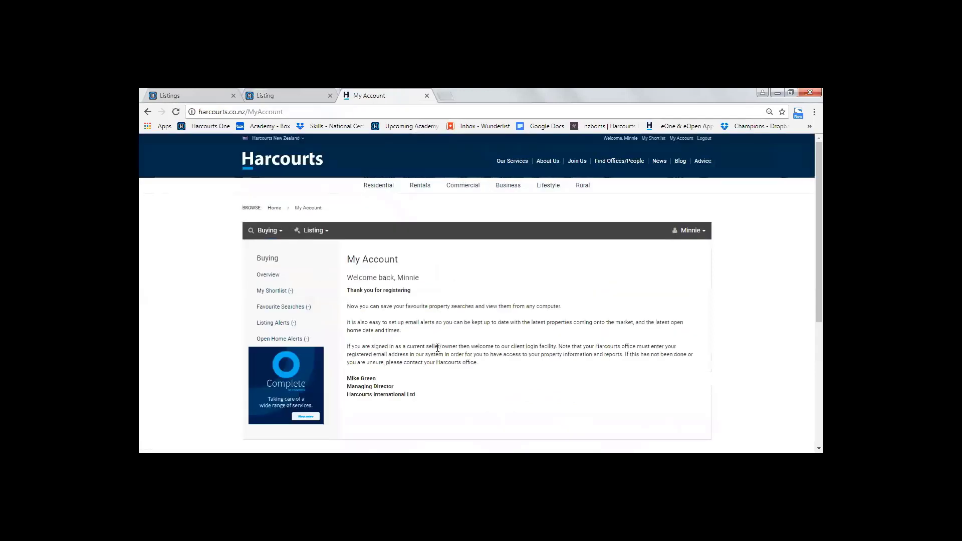
Open the first current listing in the client account and examine its overview and scheduled auction event
click(323, 234)
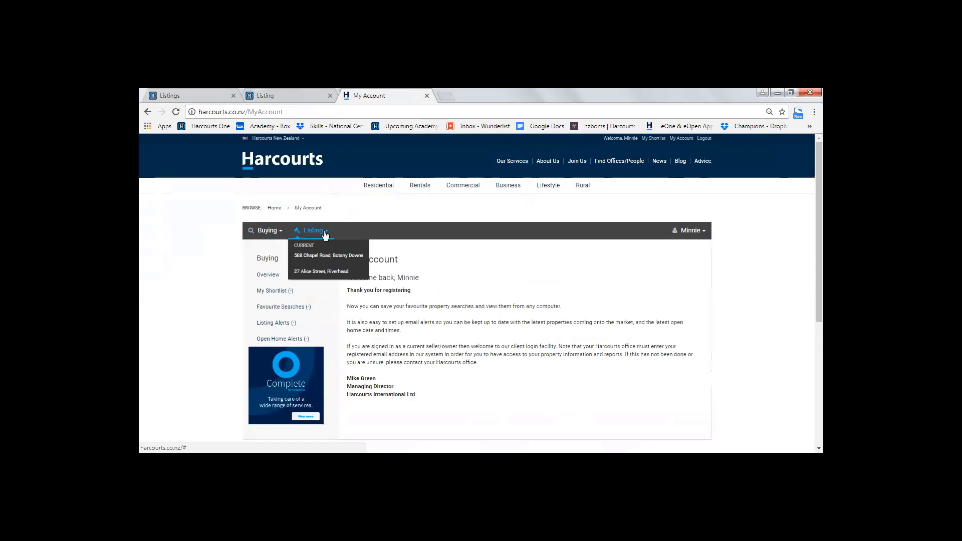
click(310, 257)
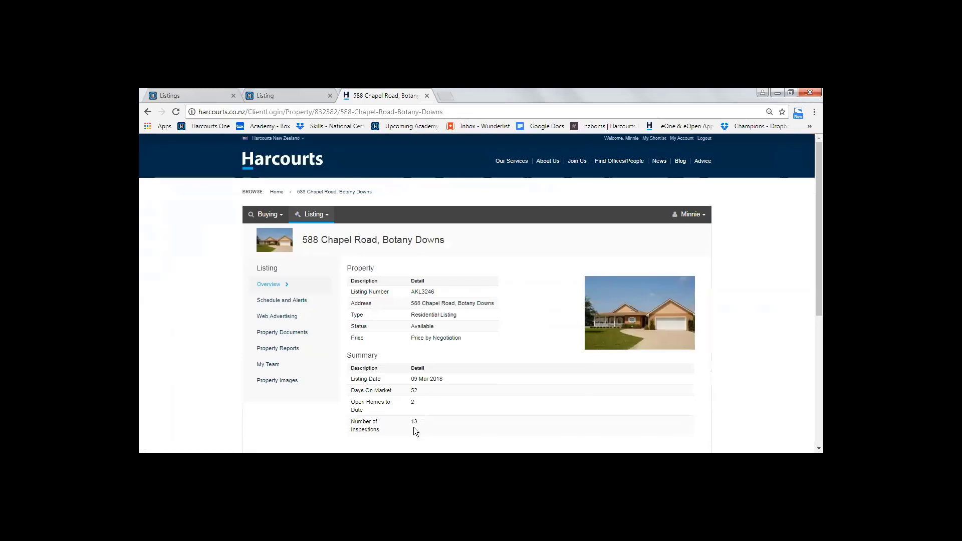
scroll(429, 421, down, 1)
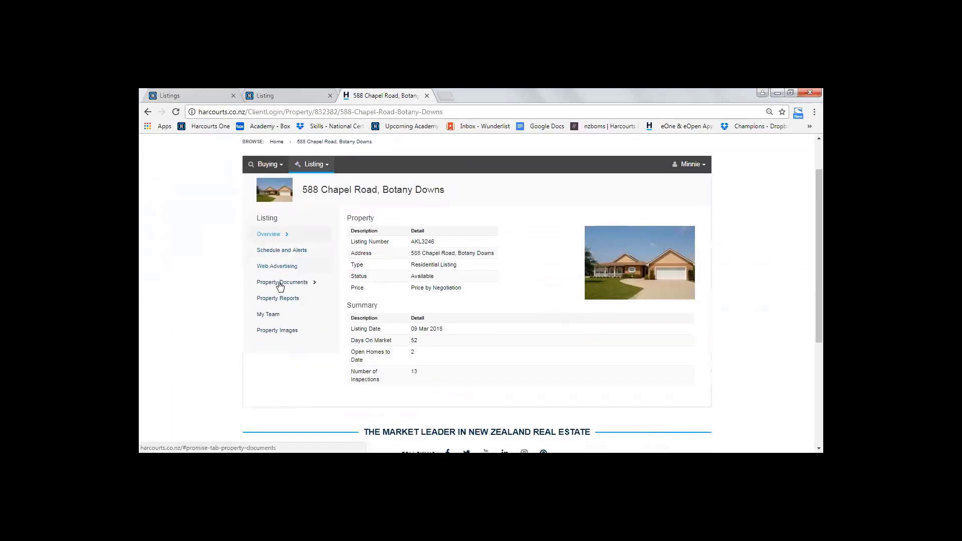
click(279, 251)
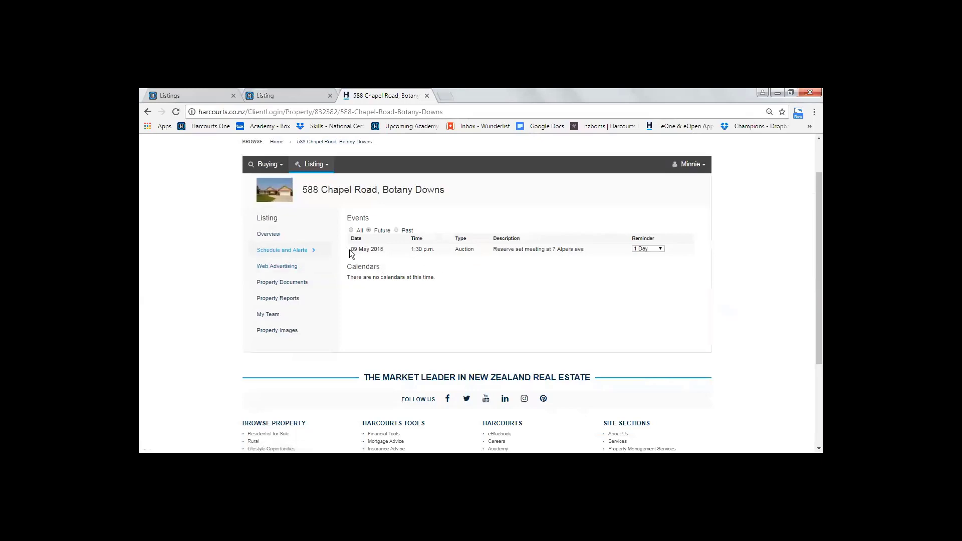
drag(350, 249, 585, 252)
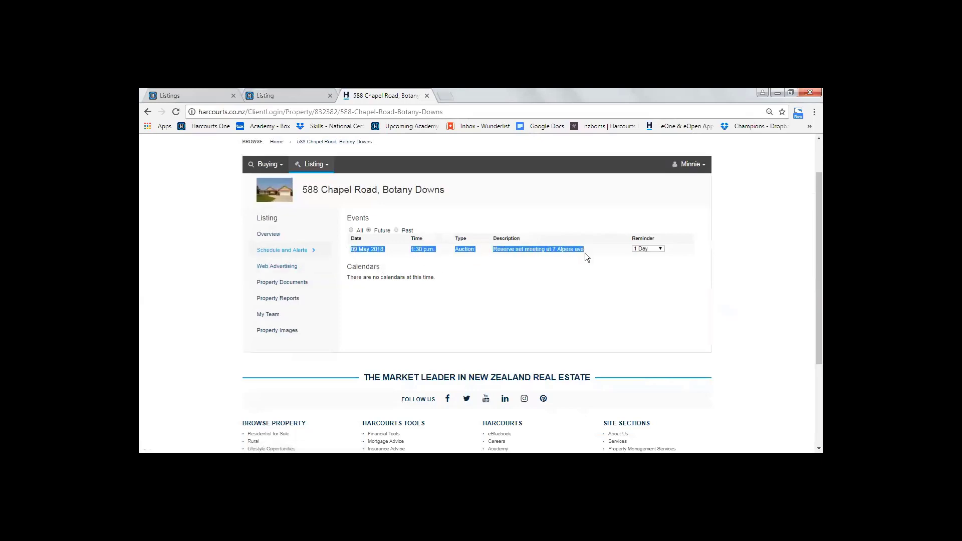
click(507, 284)
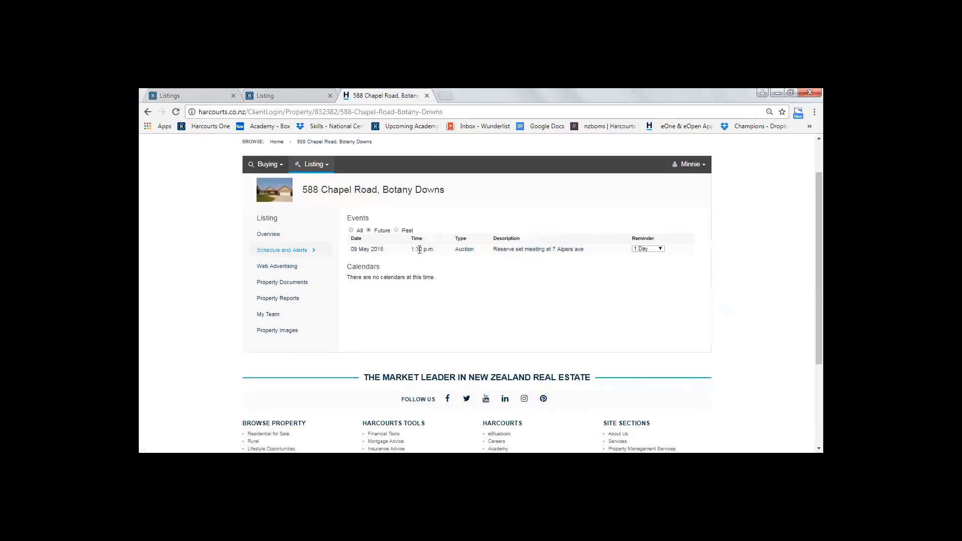
Examine the client's view of the listing's web advertising, property documents, property reports, team details and property images
click(267, 270)
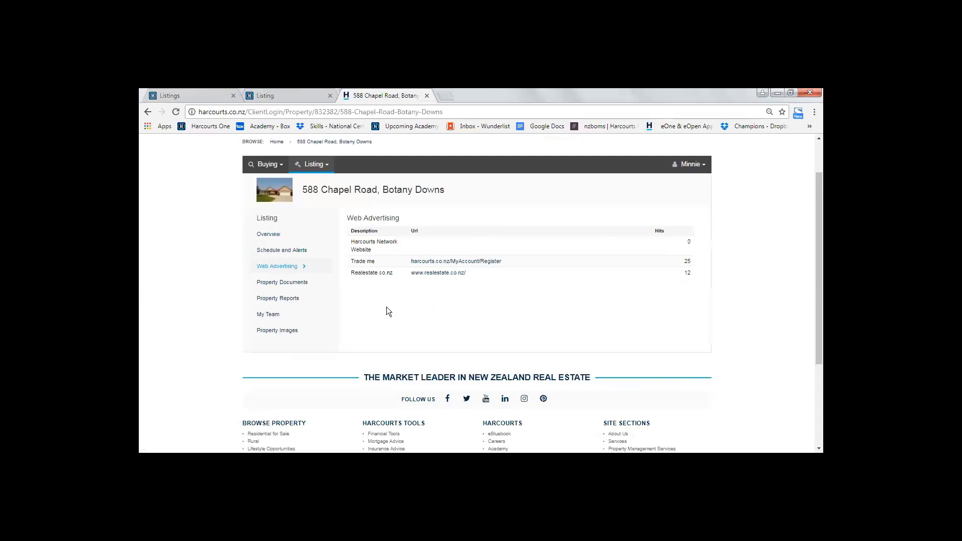
click(289, 283)
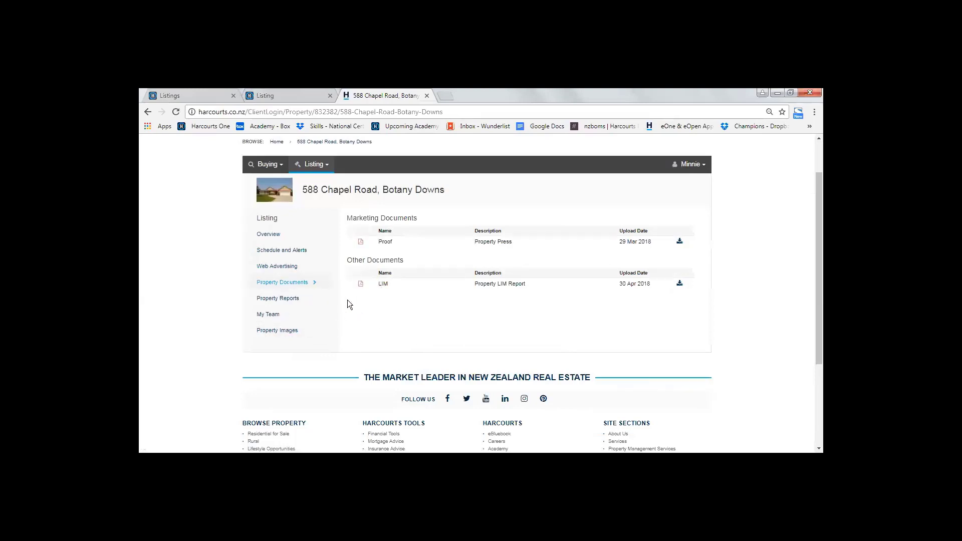
click(278, 298)
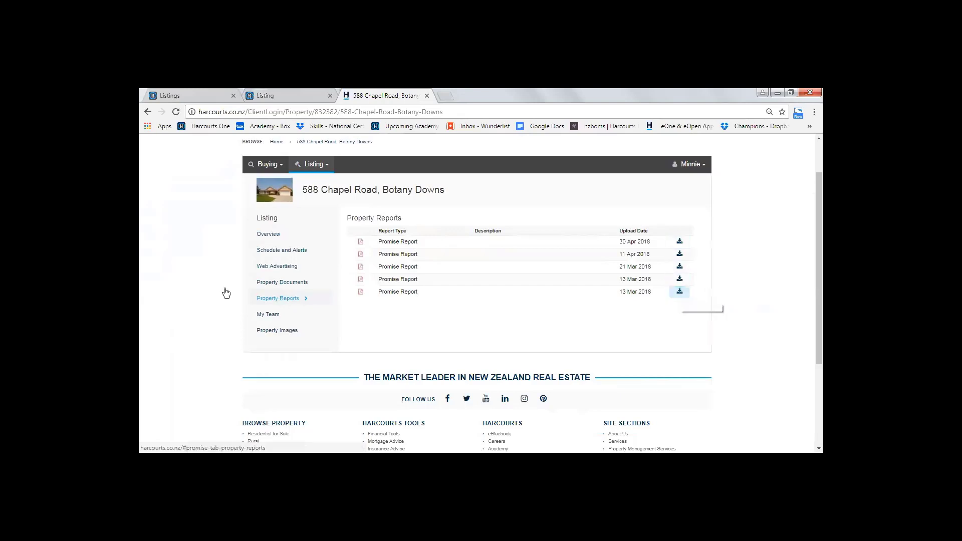
click(265, 318)
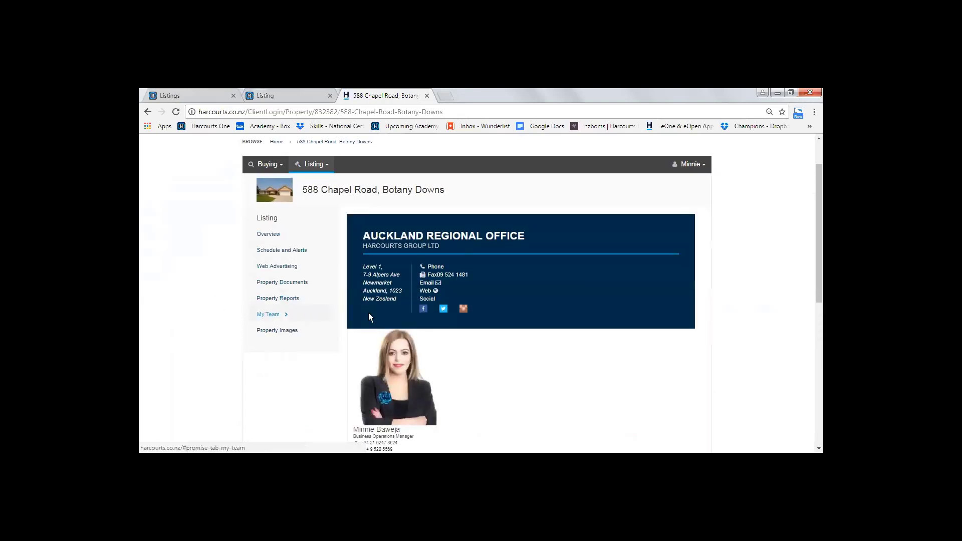
scroll(510, 335, down, 5)
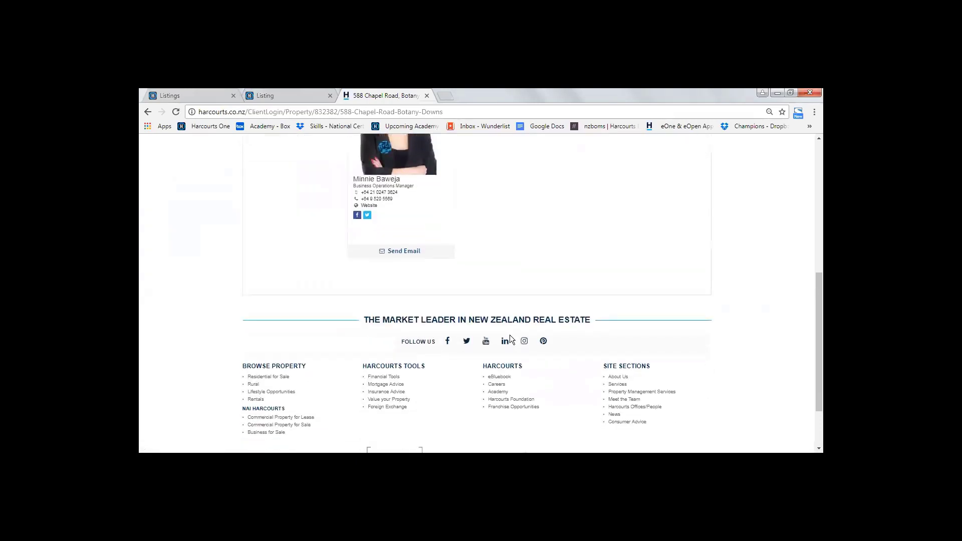
scroll(510, 334, up, 7)
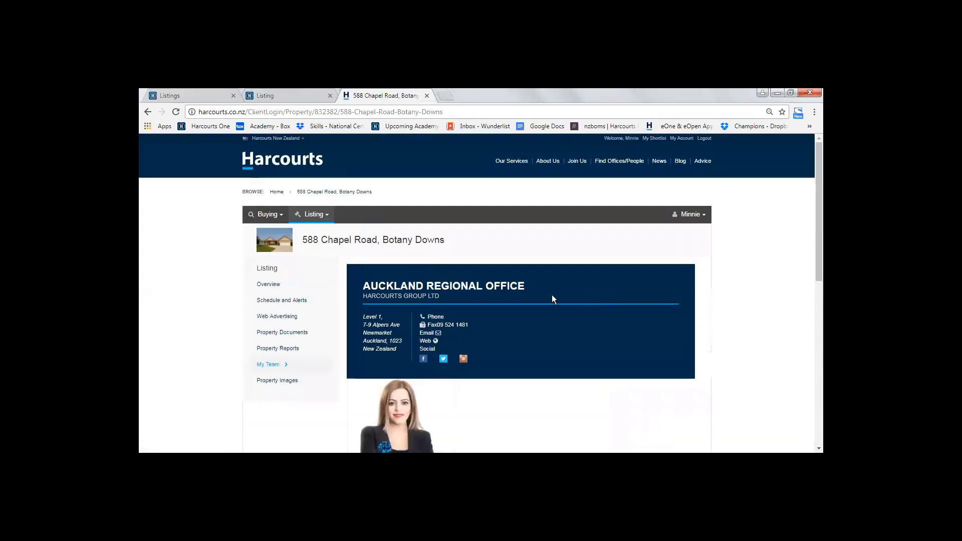
click(276, 380)
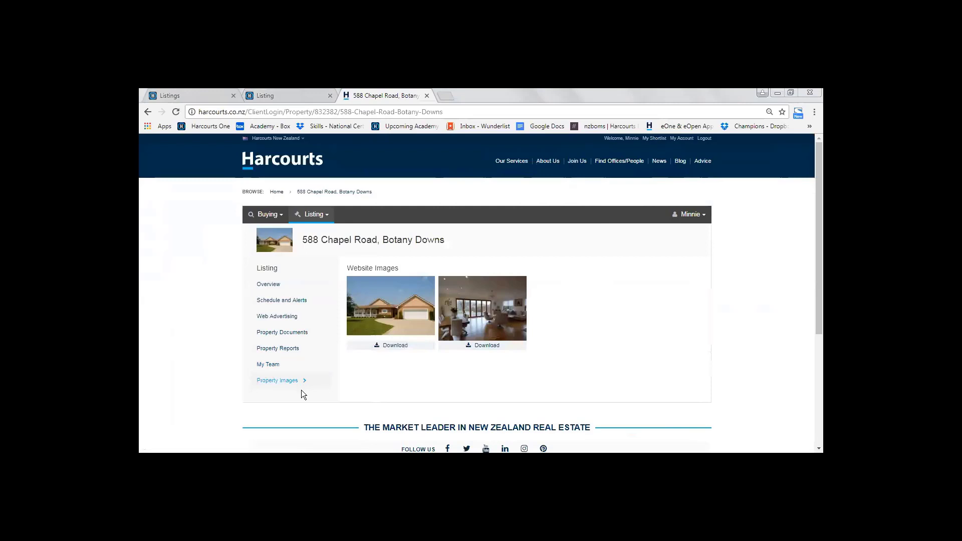
Switch back to the HarcourtsOne listing, review its photos, and return to the Client Login section
click(264, 95)
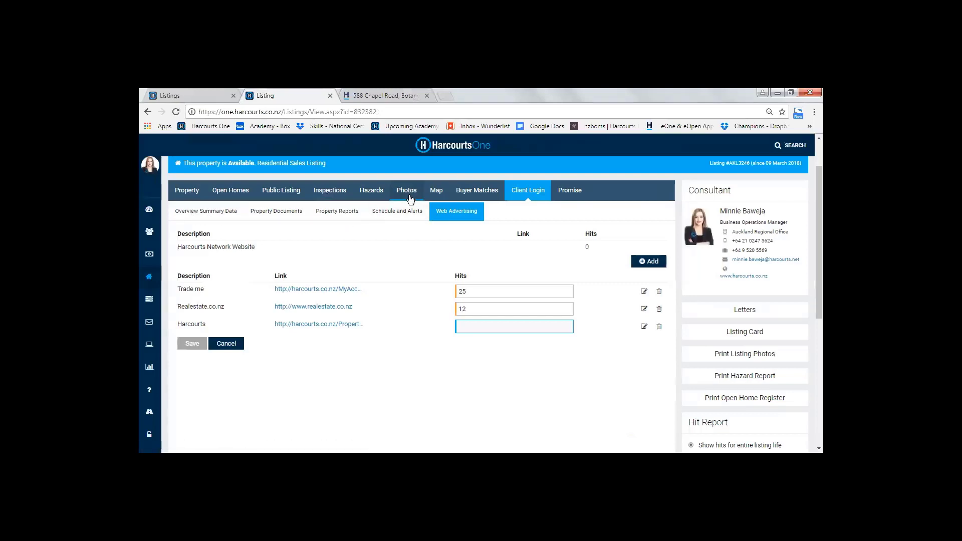
scroll(294, 339, down, 3)
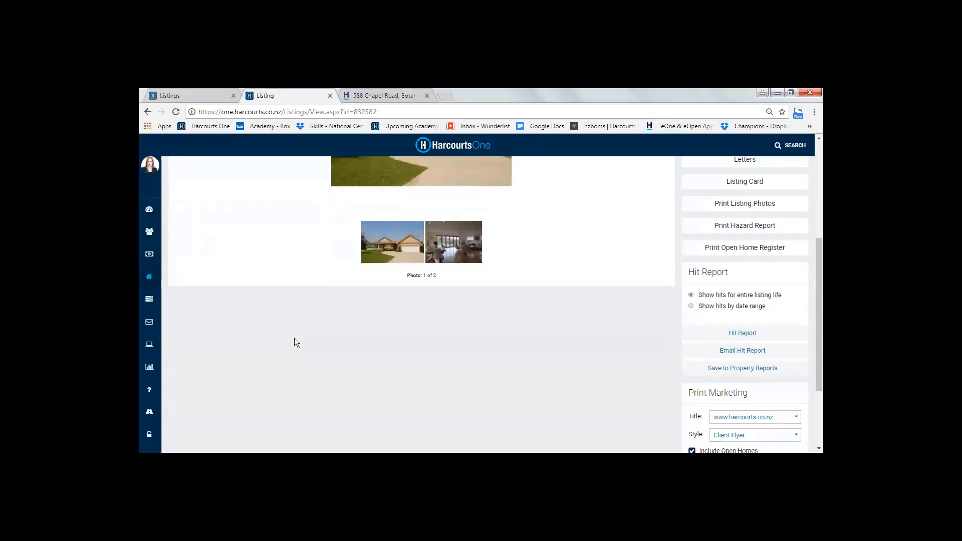
scroll(294, 342, down, 2)
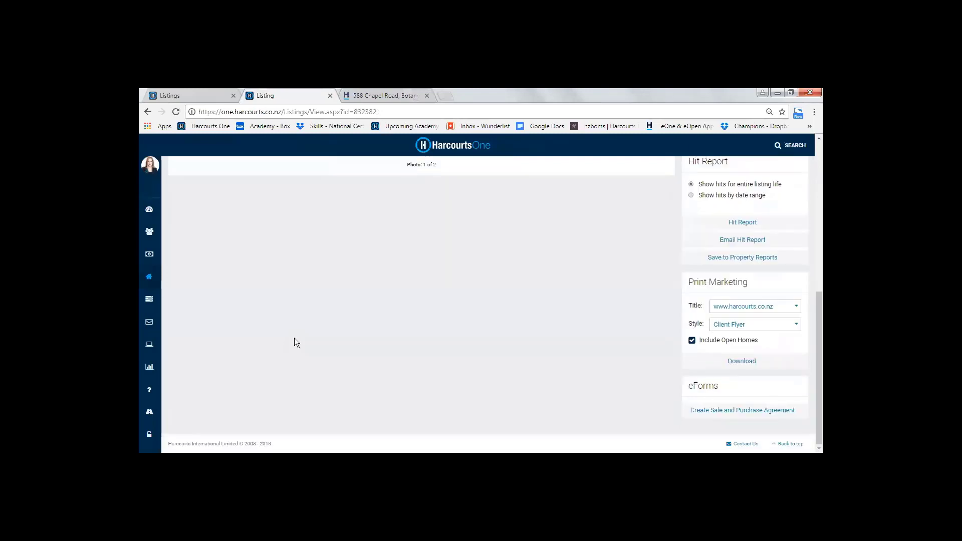
scroll(294, 342, up, 6)
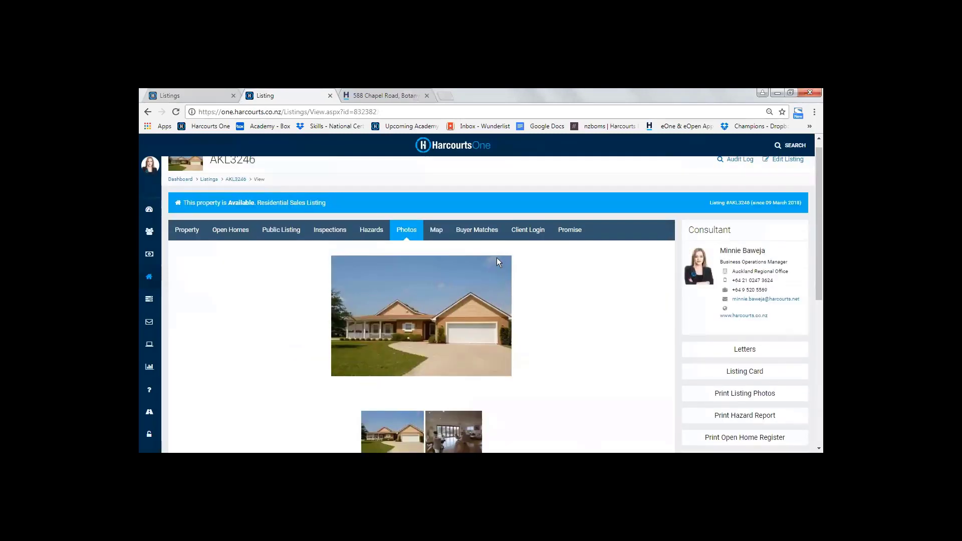
click(527, 230)
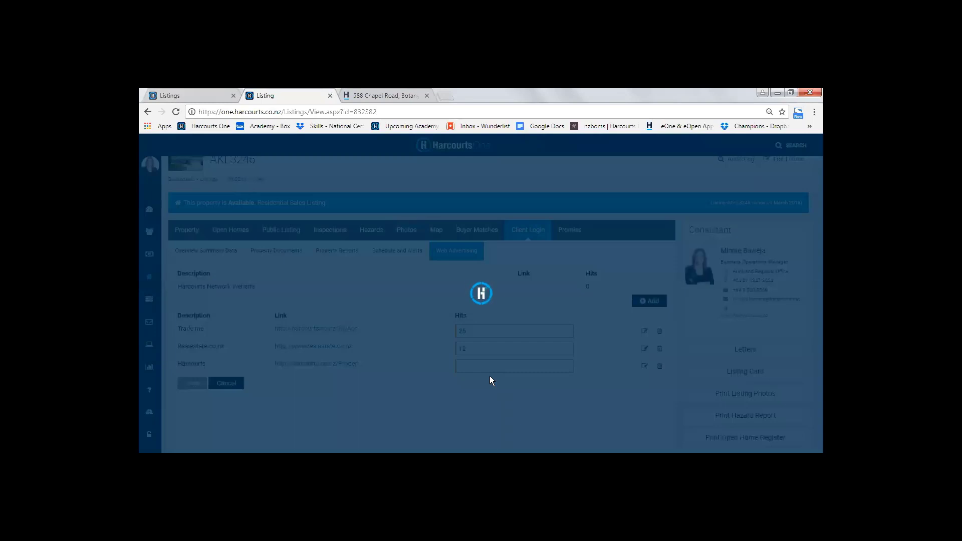